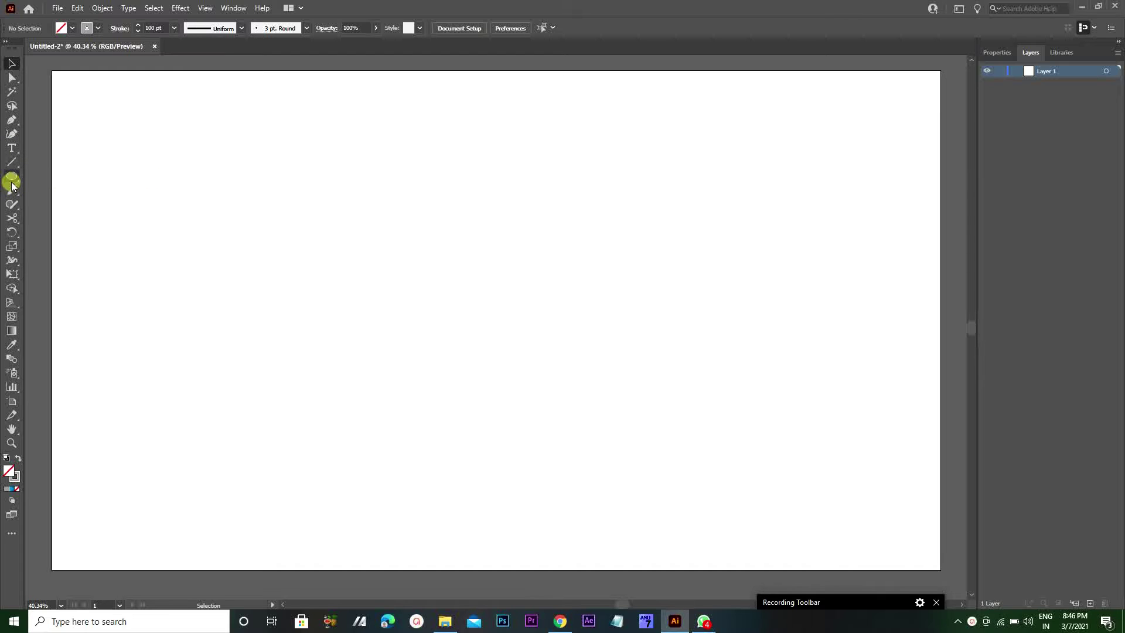
Step: Draw a black, stroke-free rectangle stretched to cover the whole 1920×1080 artboard
left_click(41, 177)
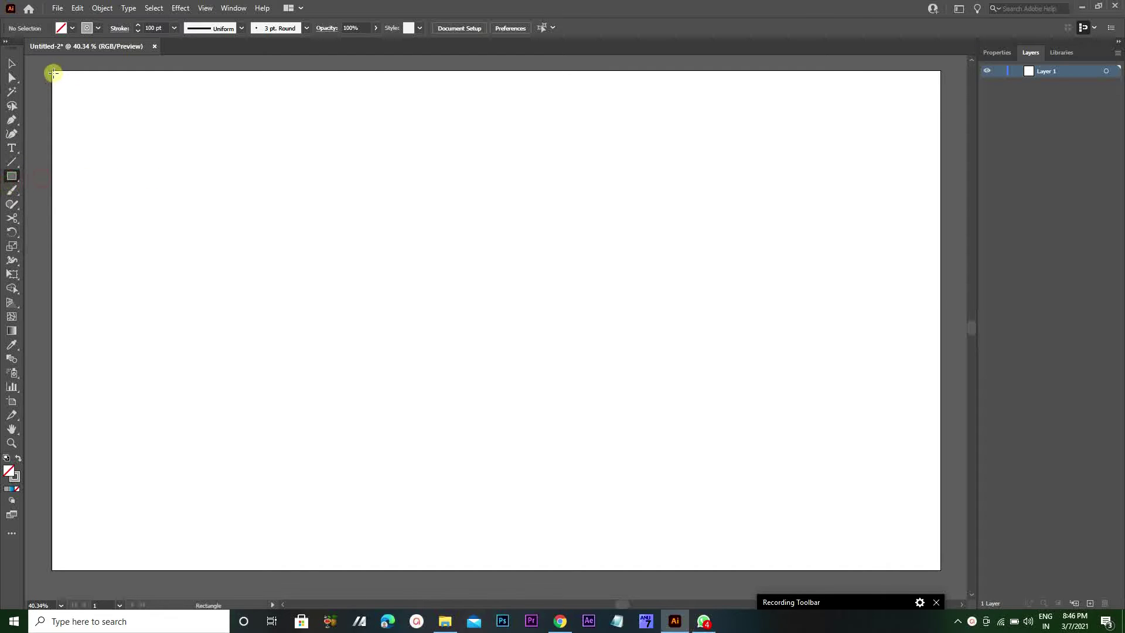
left_click_drag(53, 71, 921, 547)
left_click(88, 27)
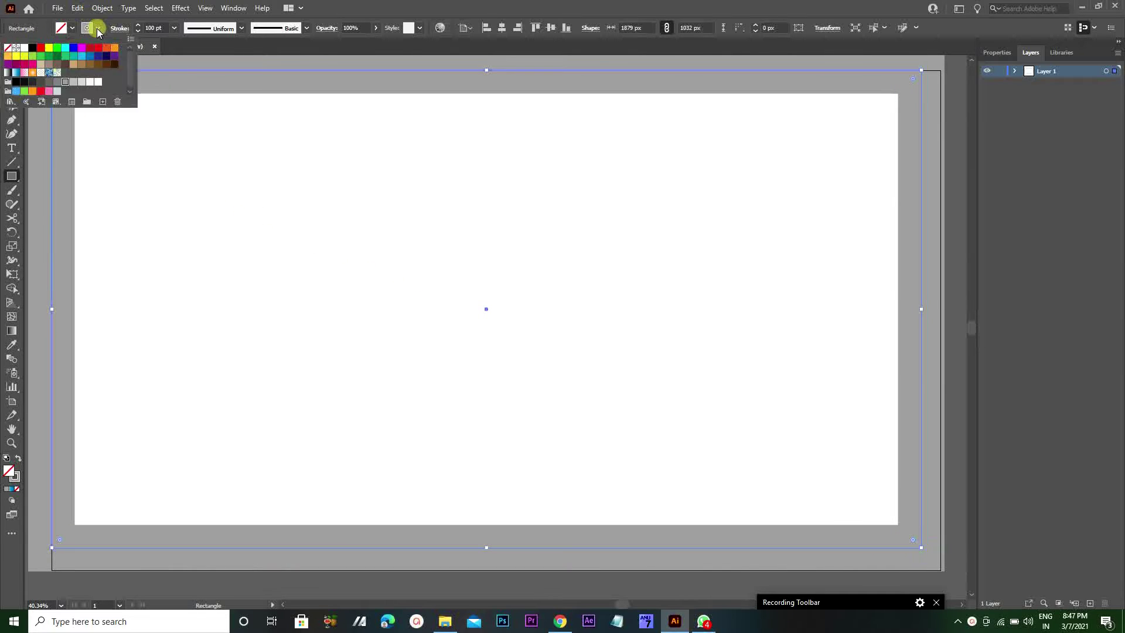
left_click(8, 48)
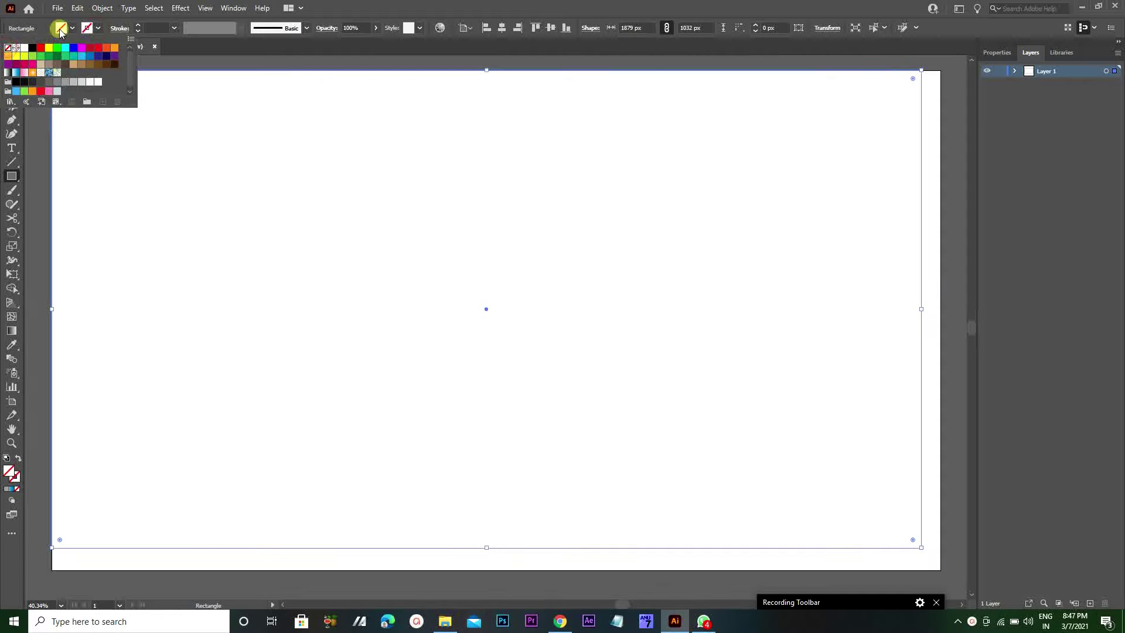
left_click(58, 29)
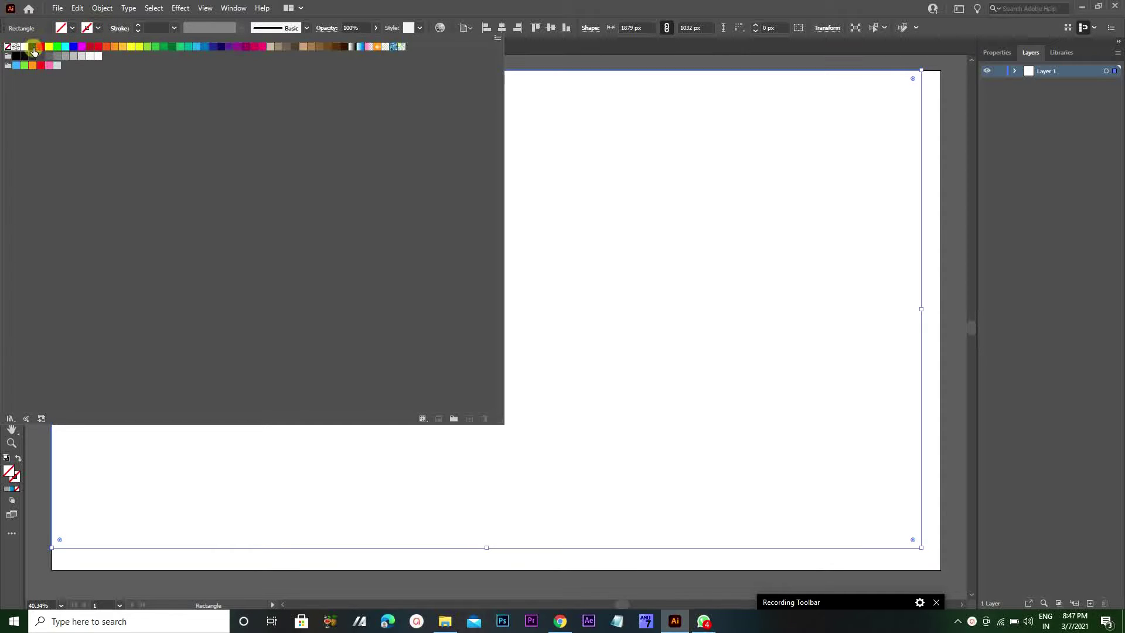
left_click(33, 48)
left_click(1021, 202)
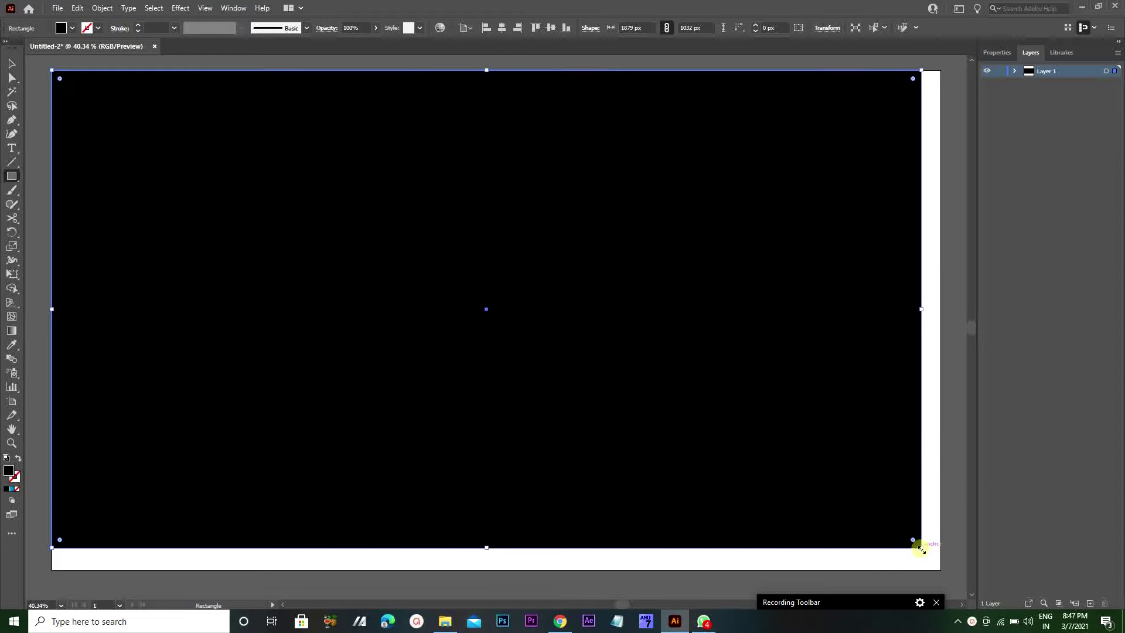
left_click_drag(921, 550, 941, 570)
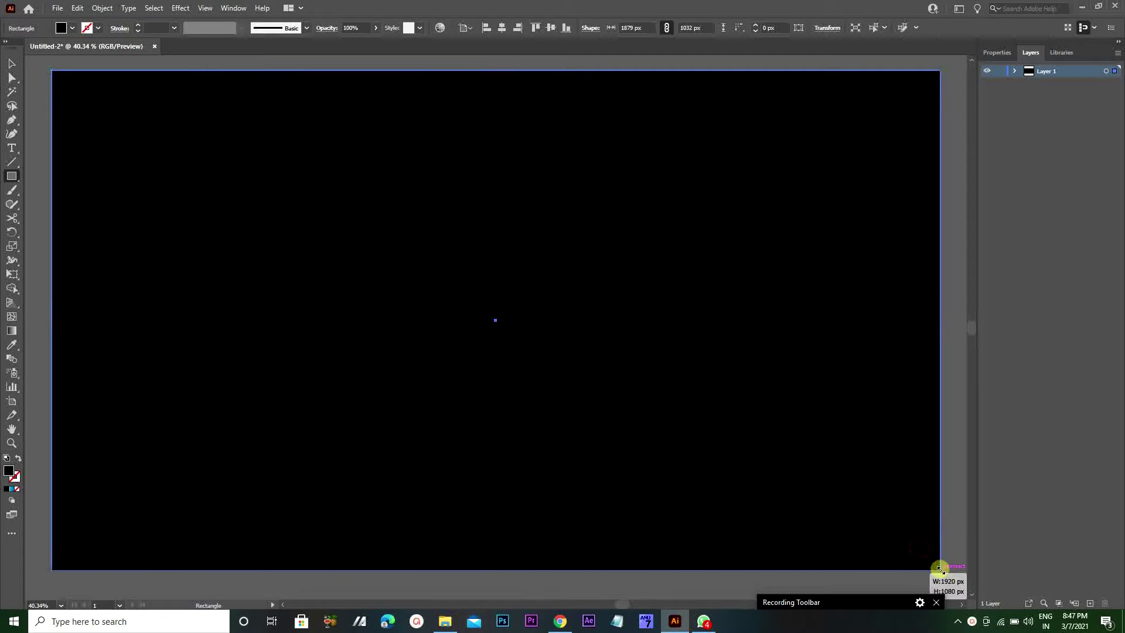
Step: Lock the background layer and add a new Layer 2 above it
left_click(1000, 71)
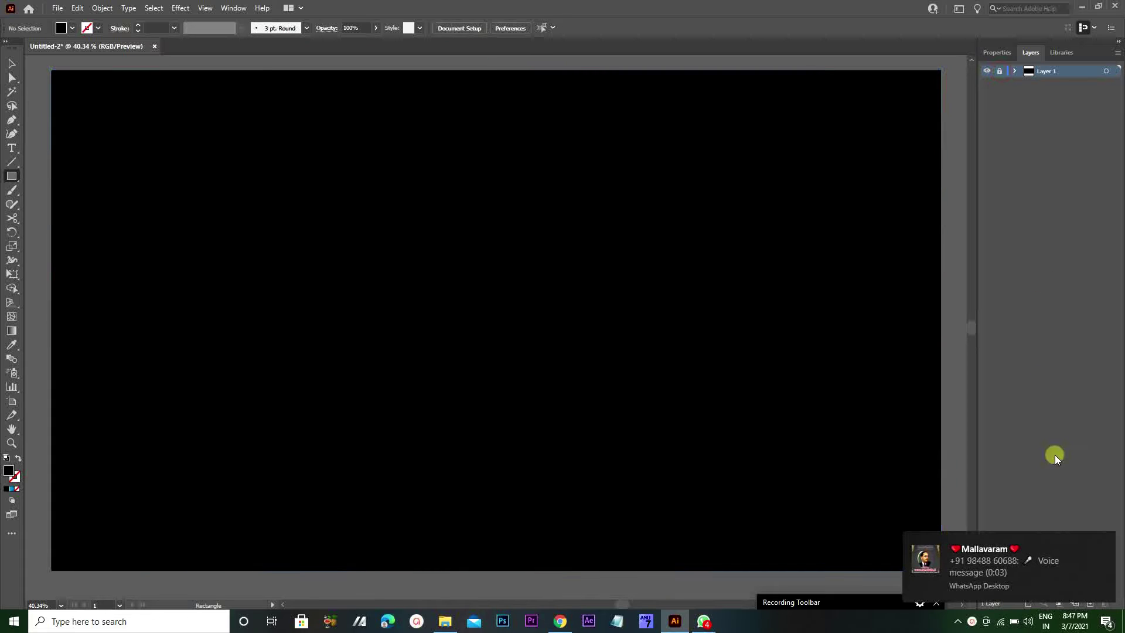
left_click(1101, 539)
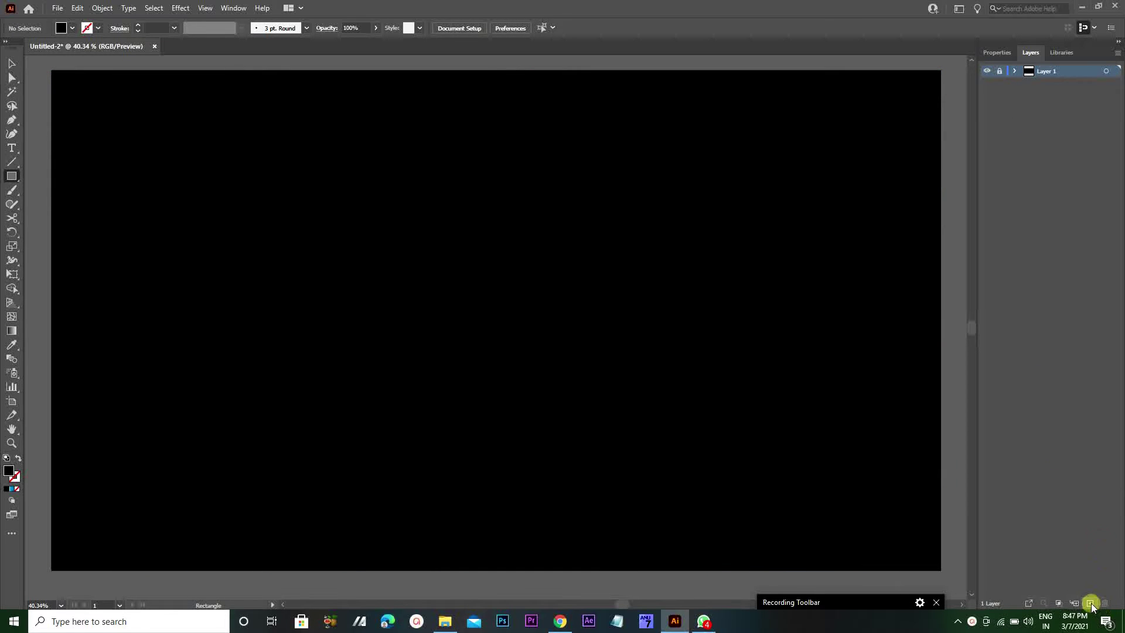
left_click(1090, 604)
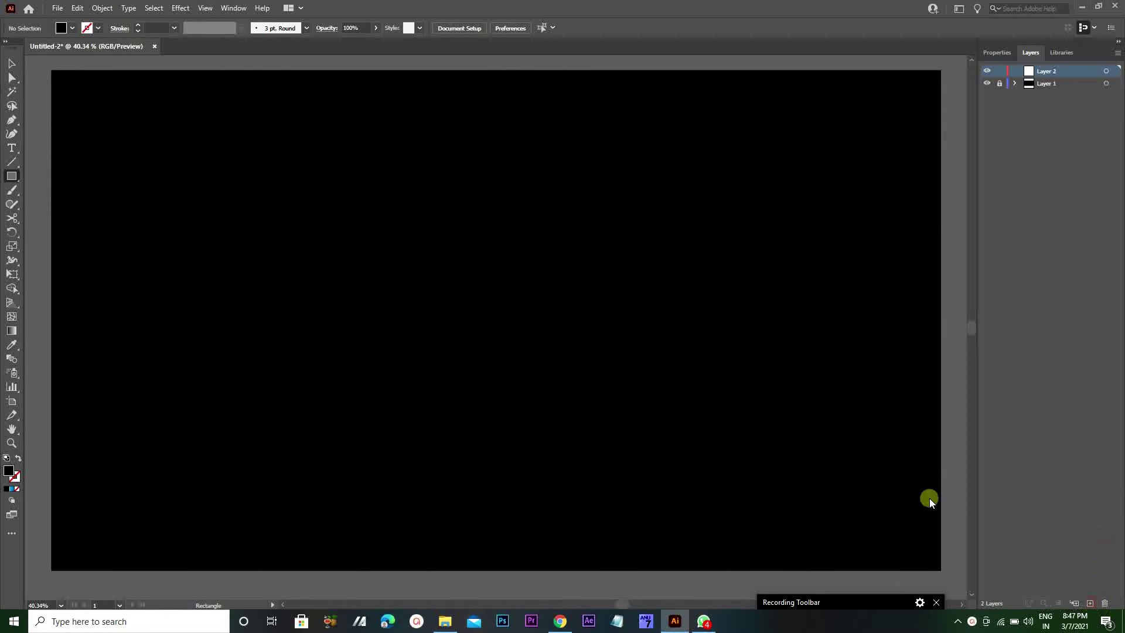
Step: Draw a small 62×62 px circle near the artboard's top-left with the Ellipse tool
left_click(9, 178)
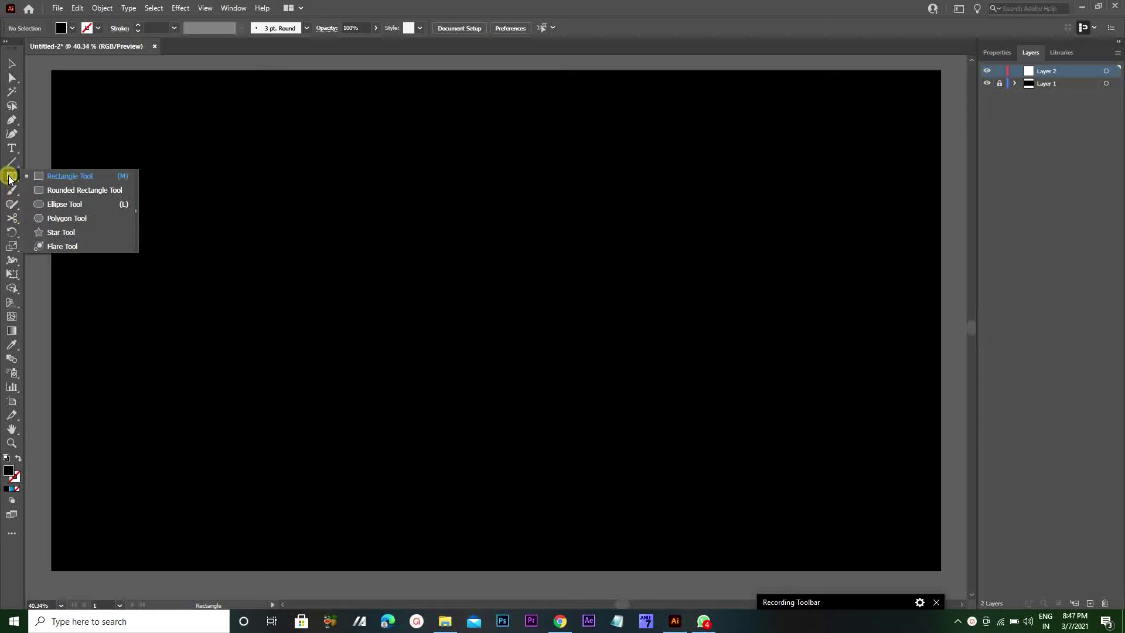
left_click(50, 203)
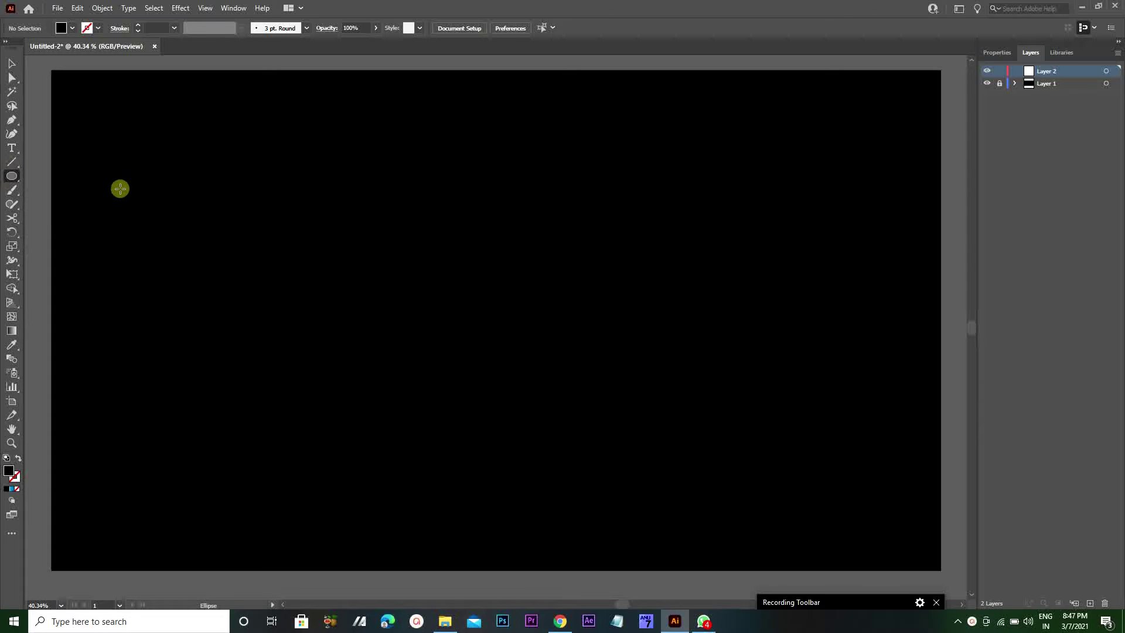
left_click_drag(90, 193, 118, 220)
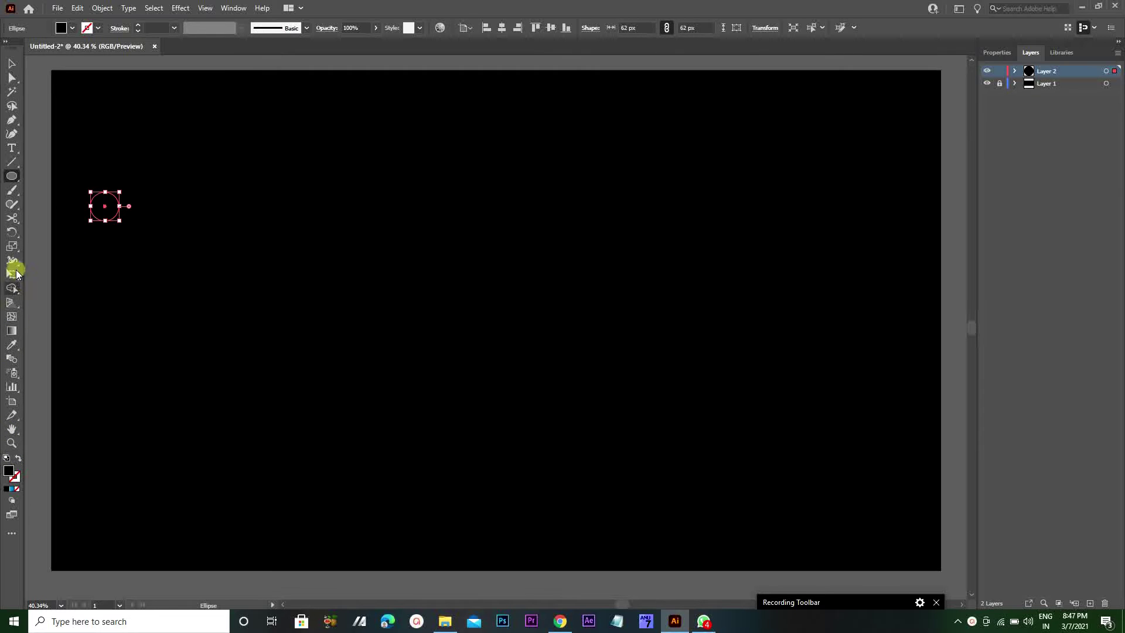
Step: Apply a blue linear gradient fill to the circle from the Gradient panel, then reselect it
left_click(12, 331)
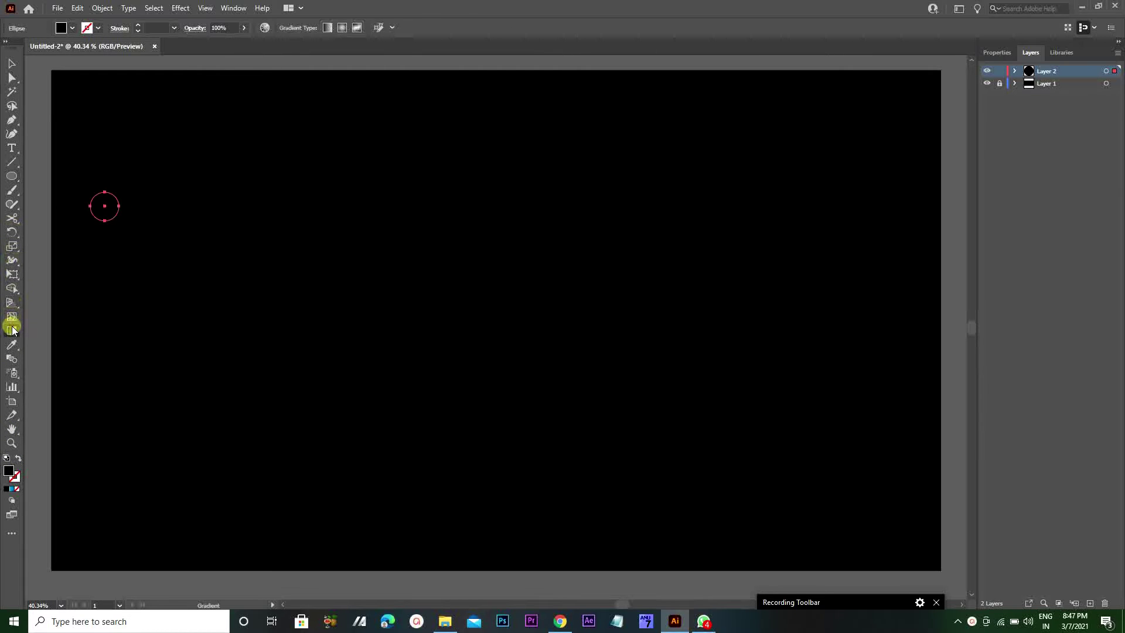
double_click(13, 331)
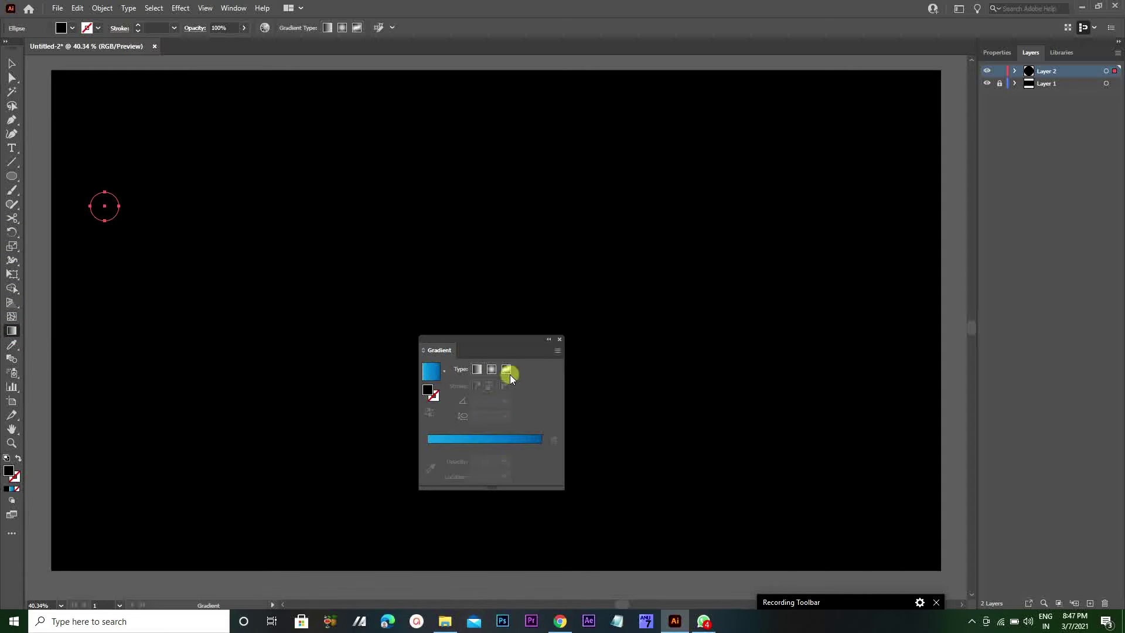
left_click(559, 339)
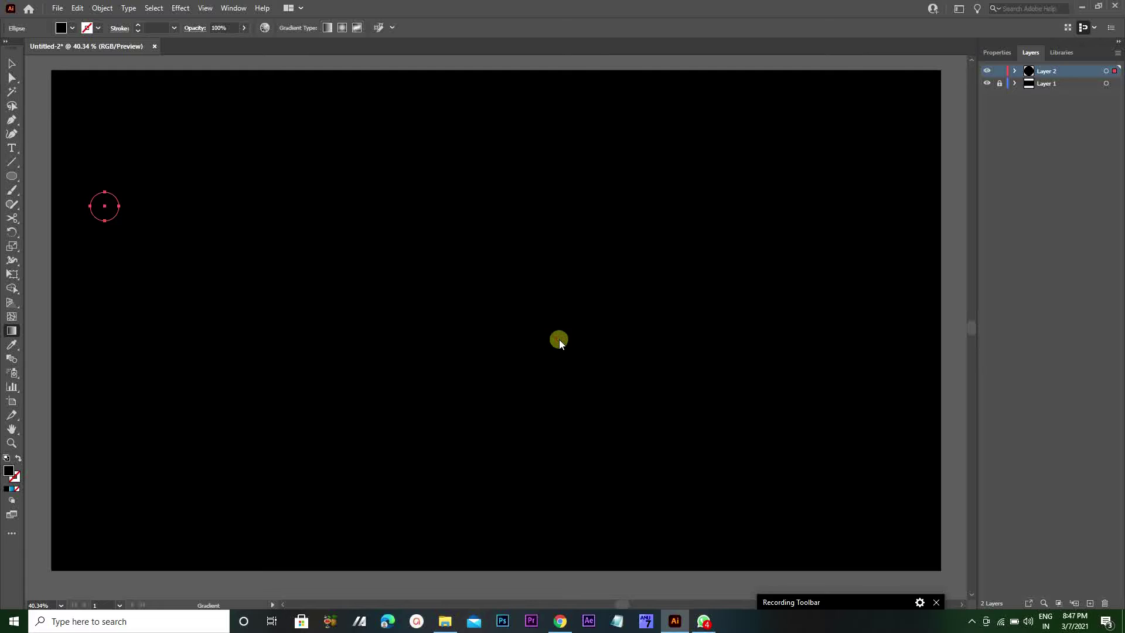
left_click(12, 488)
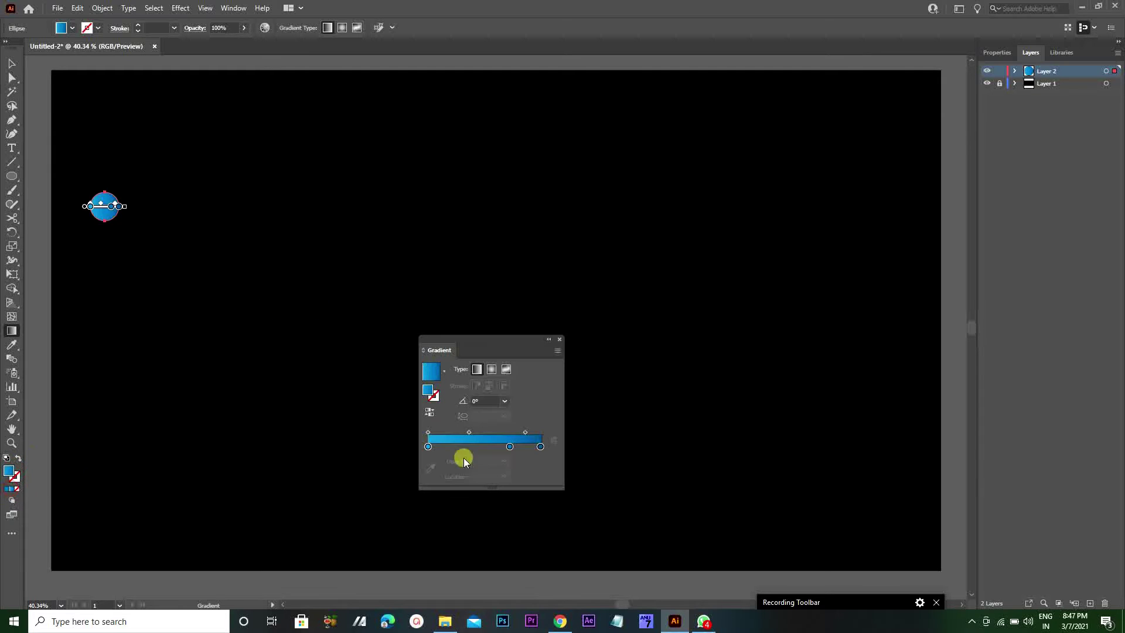
left_click(559, 340)
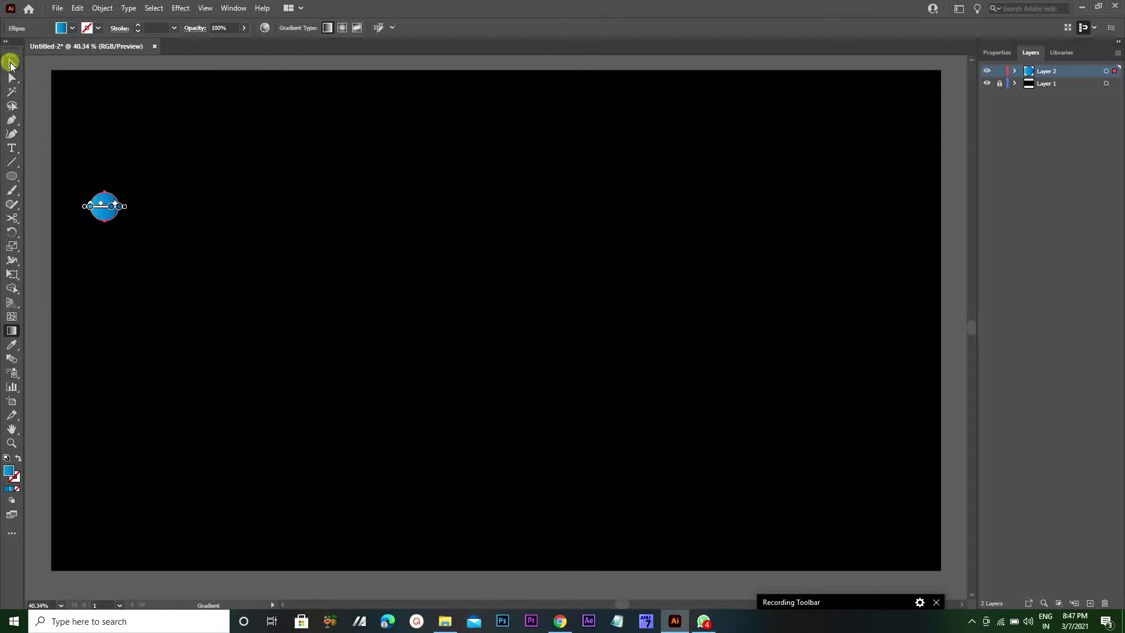
left_click(11, 63)
left_click(157, 279)
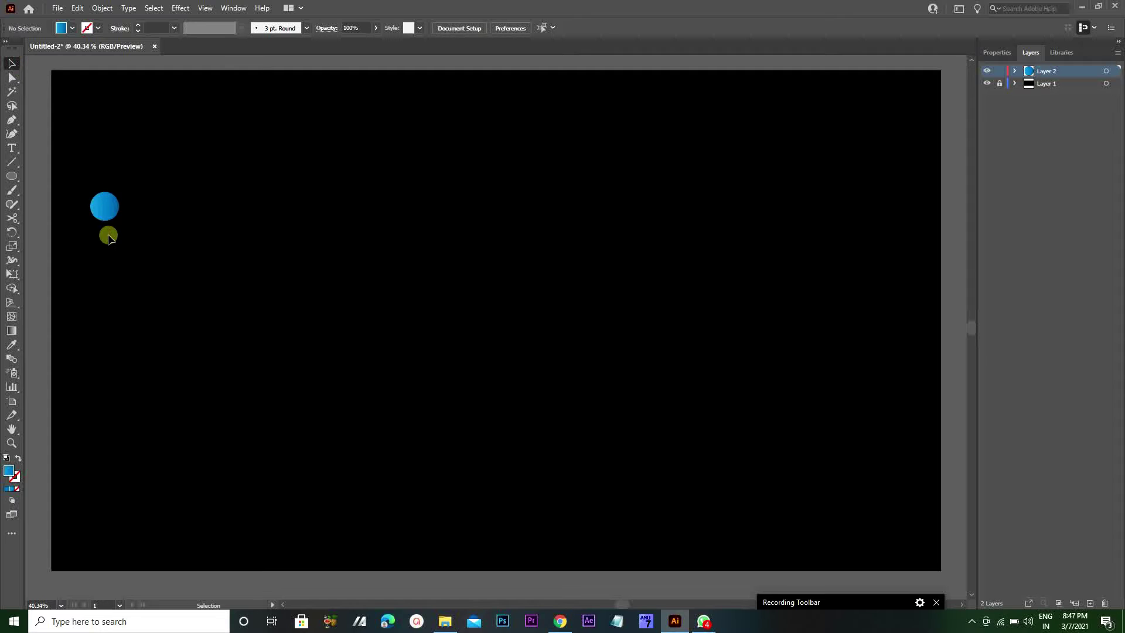
left_click(103, 208)
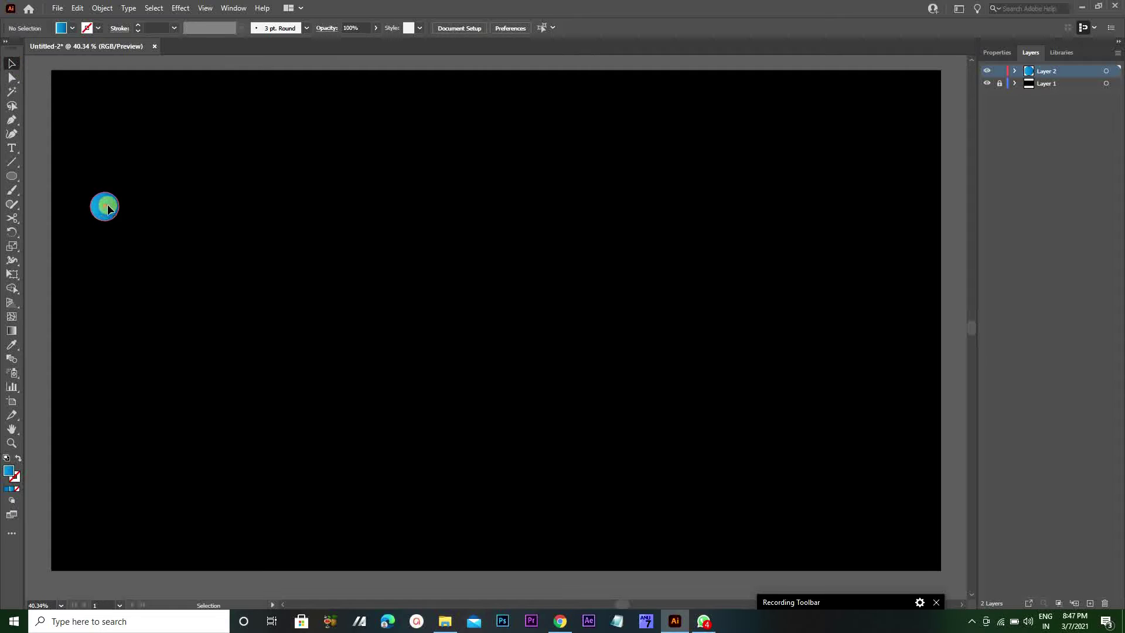
Step: Fill the circle with a solid cyan colour from the Color Picker
double_click(9, 471)
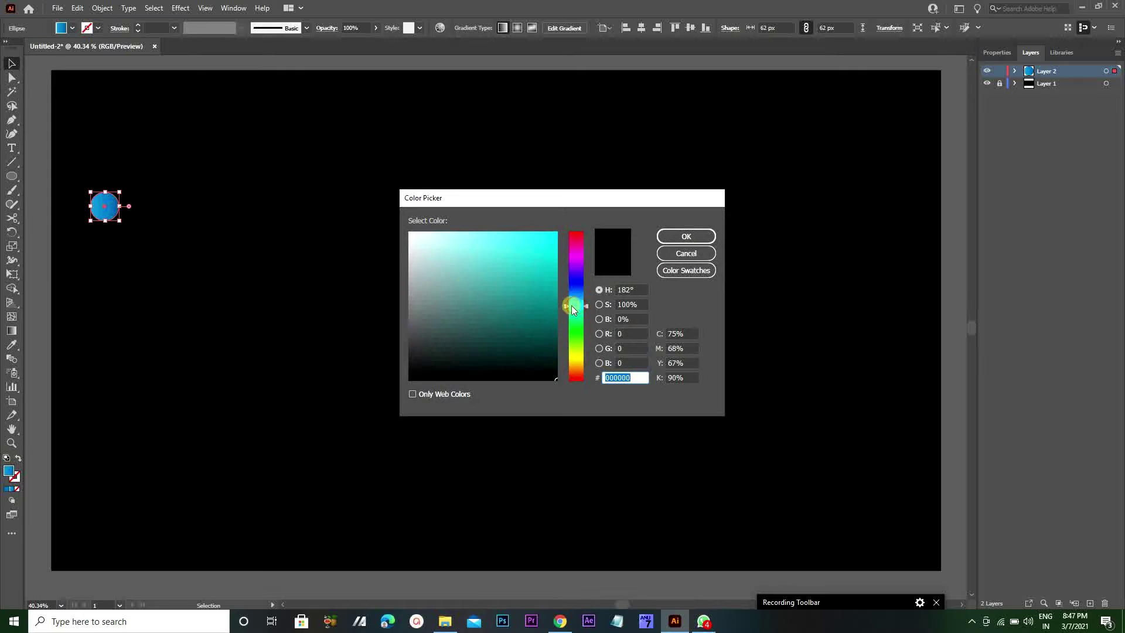
left_click(557, 233)
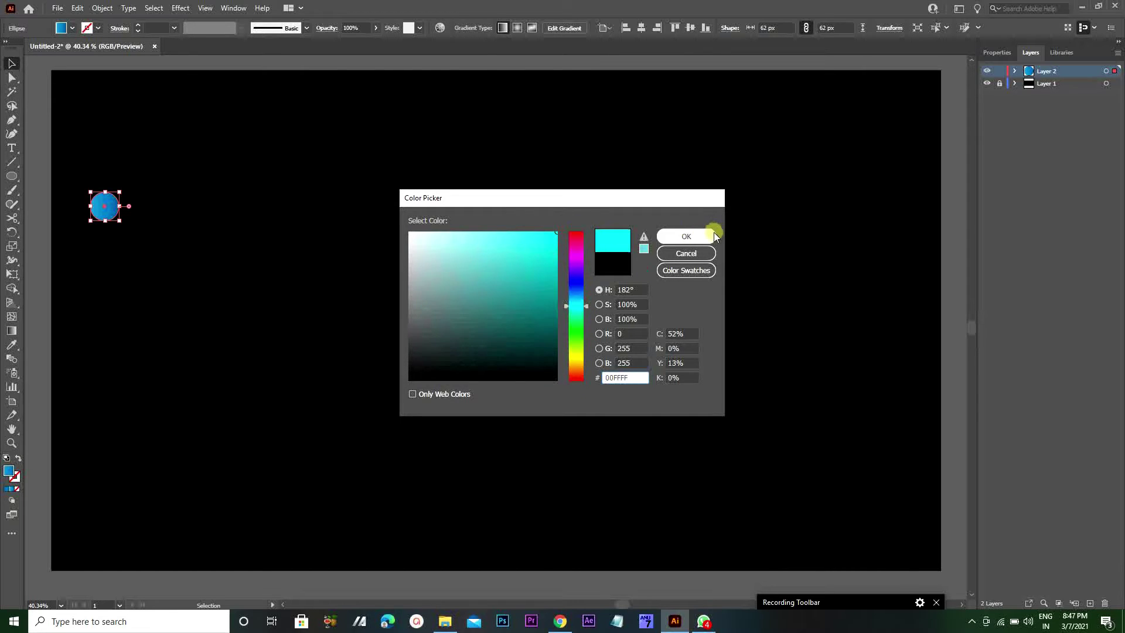
left_click(675, 236)
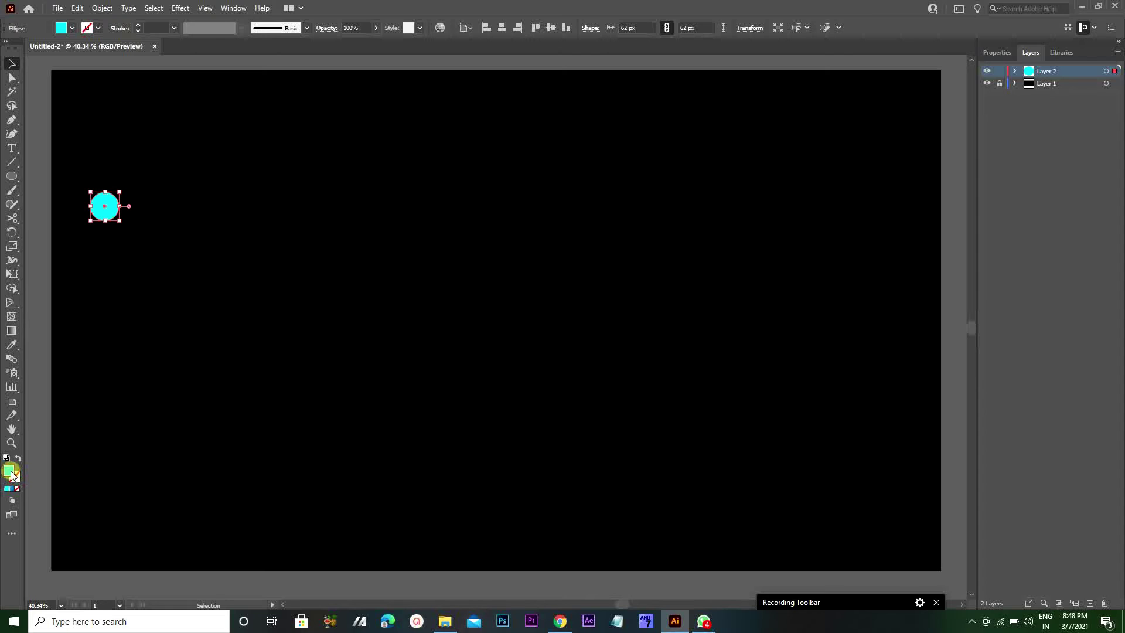
Step: Pick dark teal 1F7C7A in the Gradient panel, then reapply the gradient fill to the circle
left_click(13, 331)
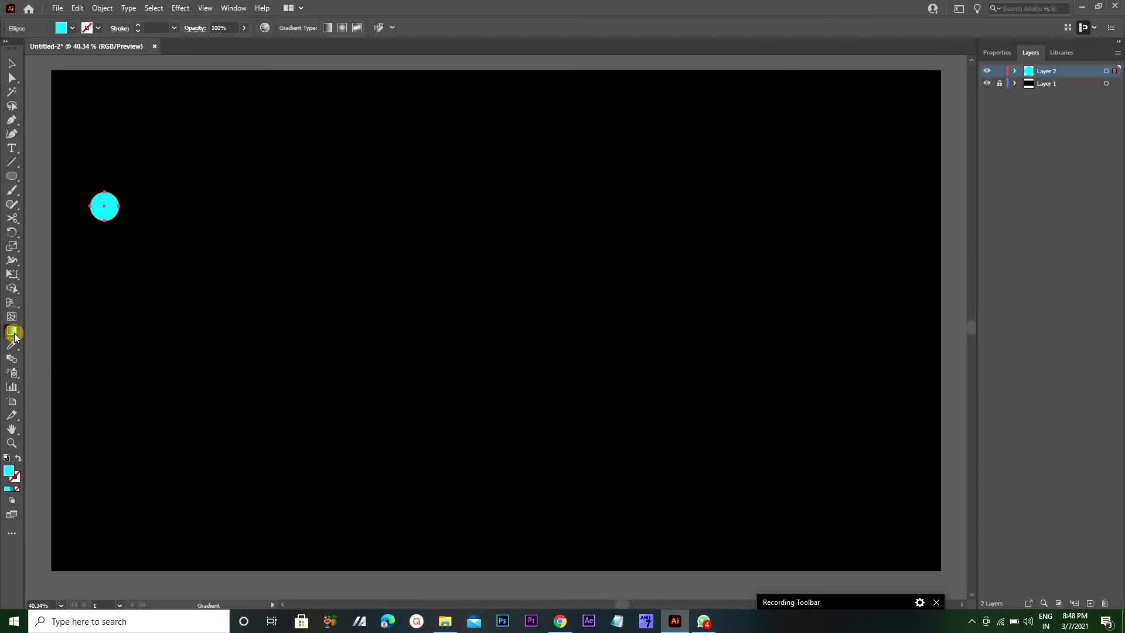
double_click(13, 332)
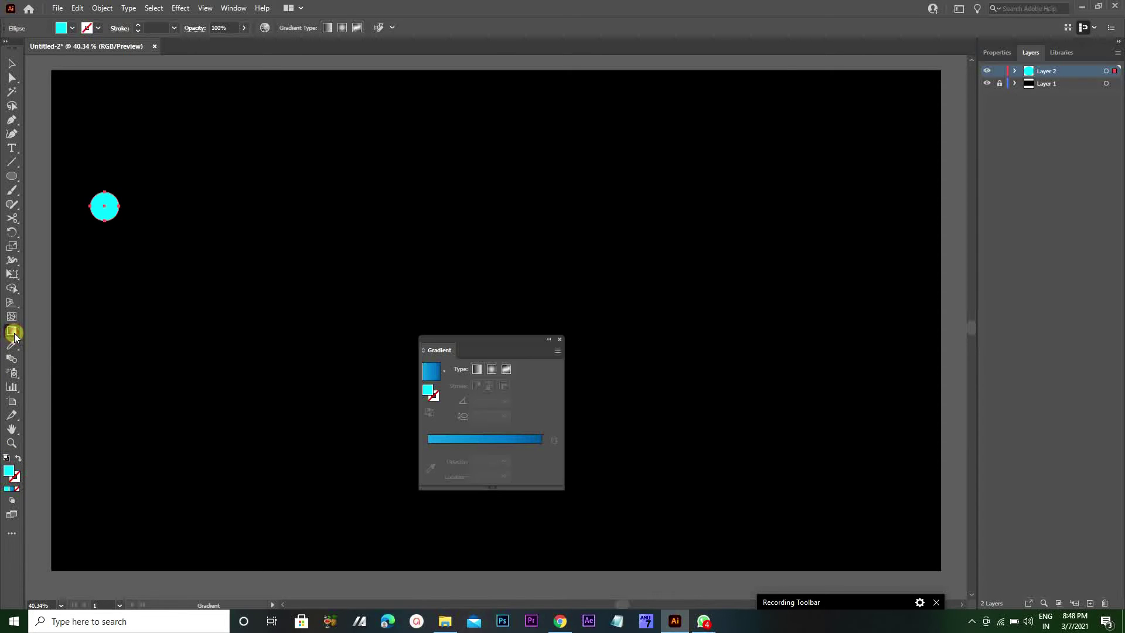
double_click(430, 389)
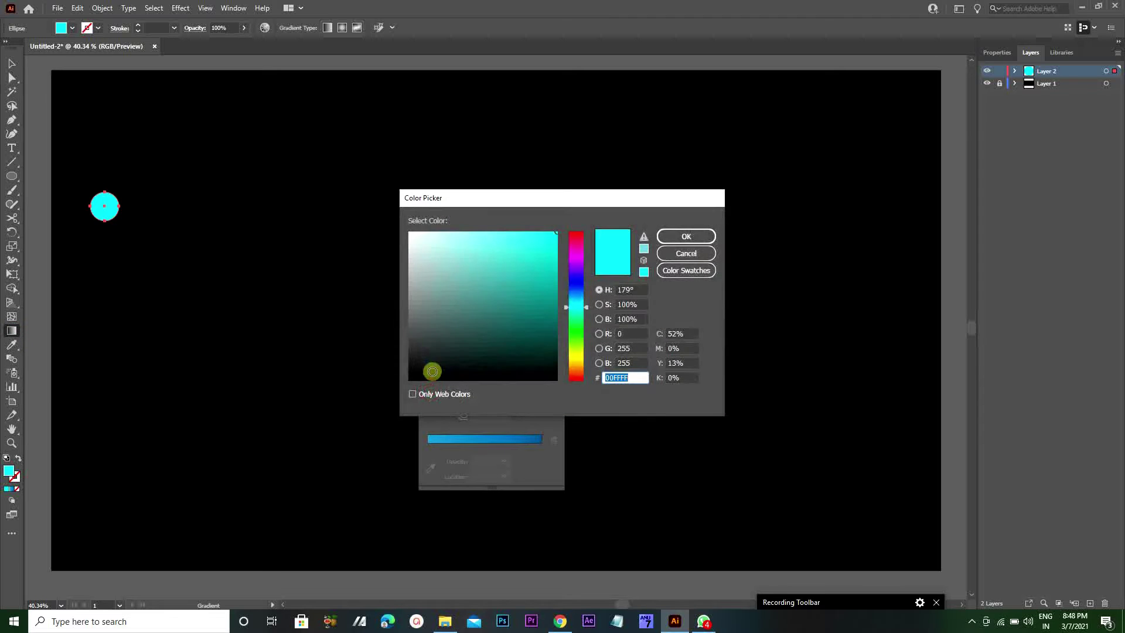
left_click(532, 323)
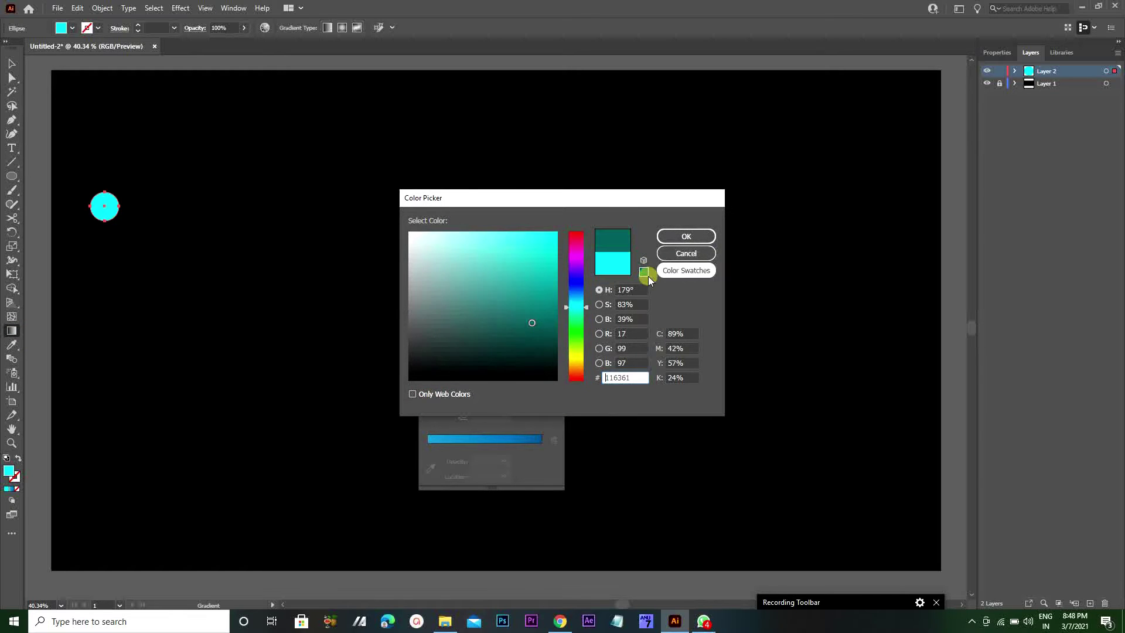
left_click(520, 307)
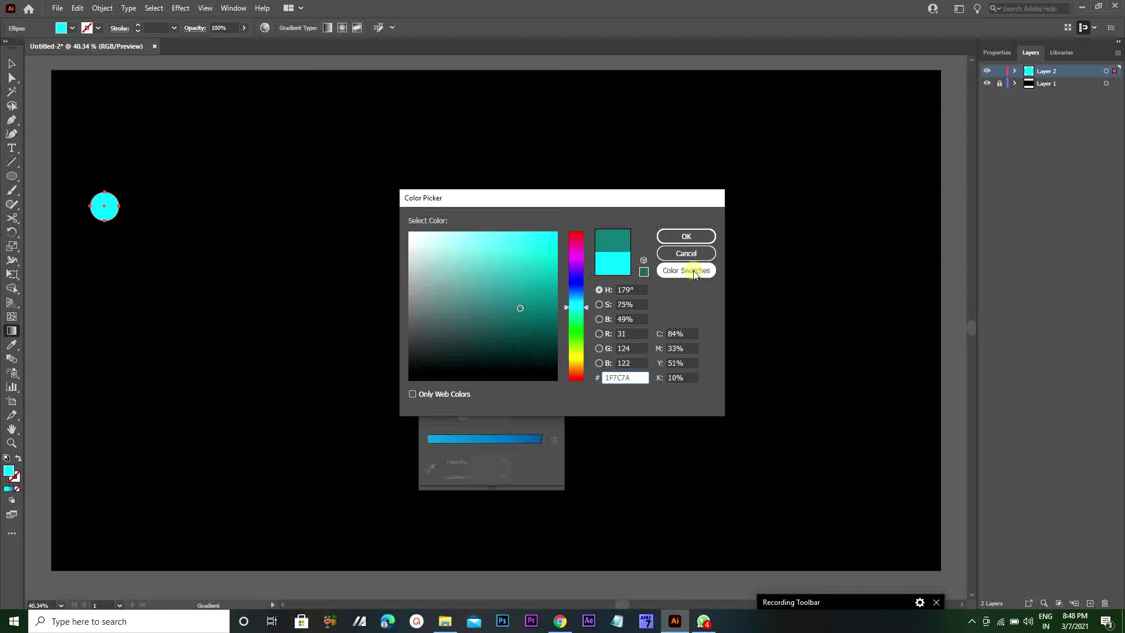
left_click(698, 238)
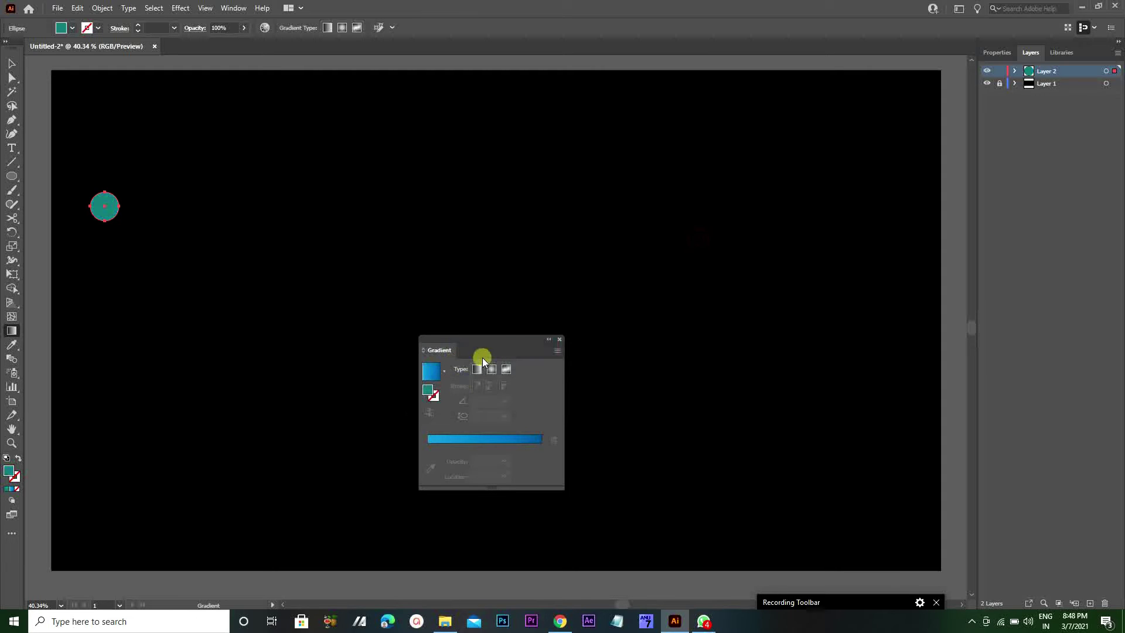
left_click(434, 380)
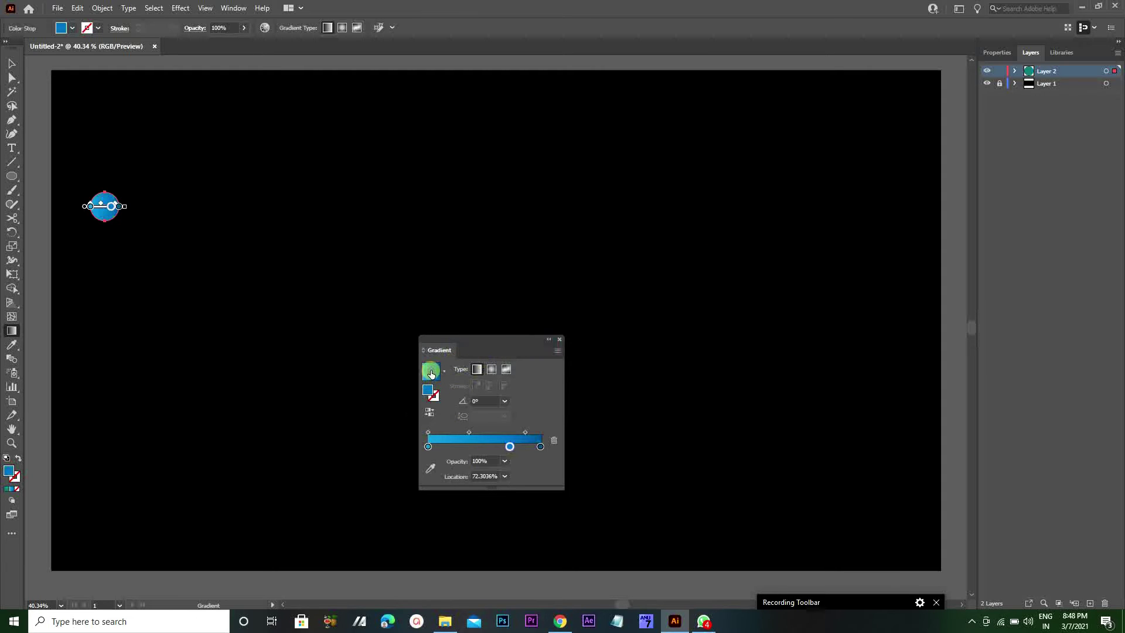
left_click(560, 340)
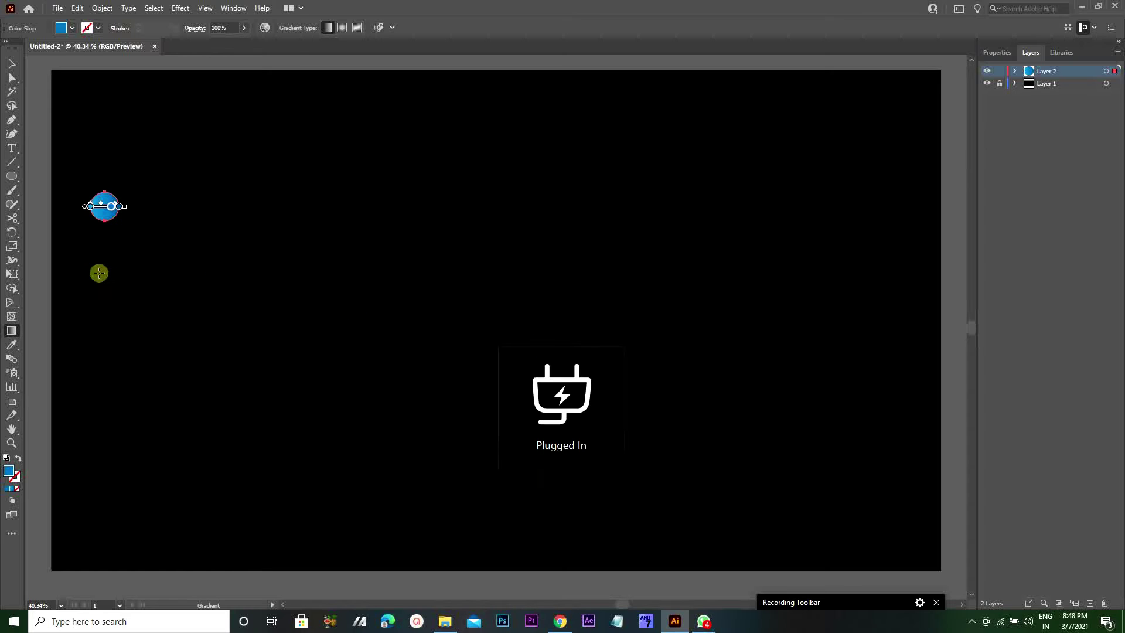
left_click(12, 63)
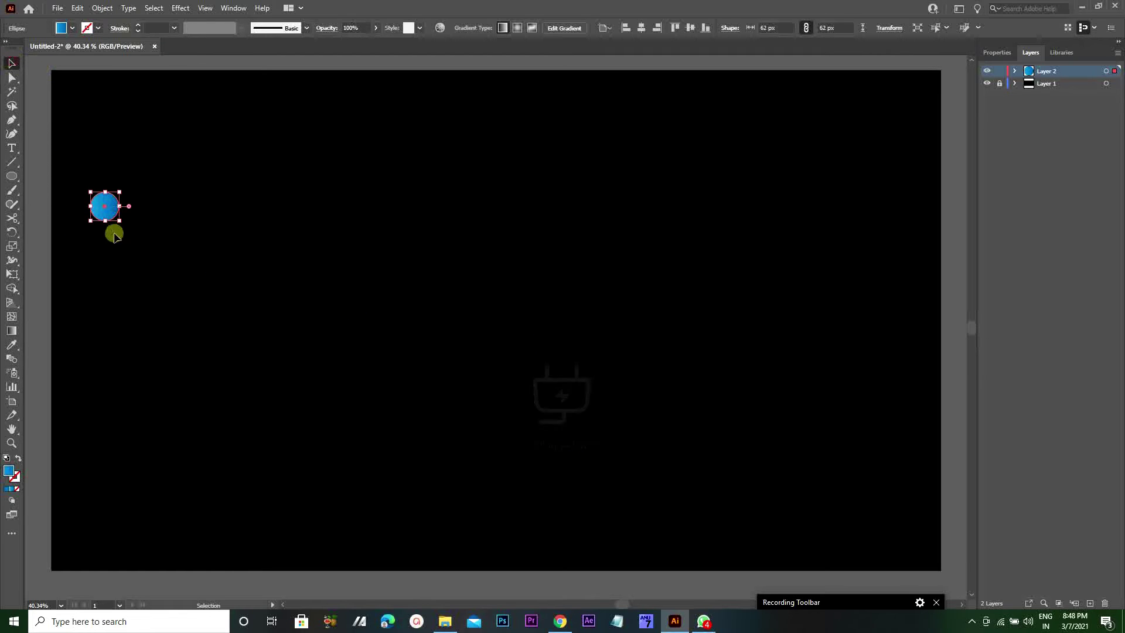
Step: Copy the circle straight down and blend both circles with 500 specified steps into a vertical tube
left_click_drag(104, 206, 104, 355)
left_click_drag(81, 176, 138, 406)
left_click(102, 8)
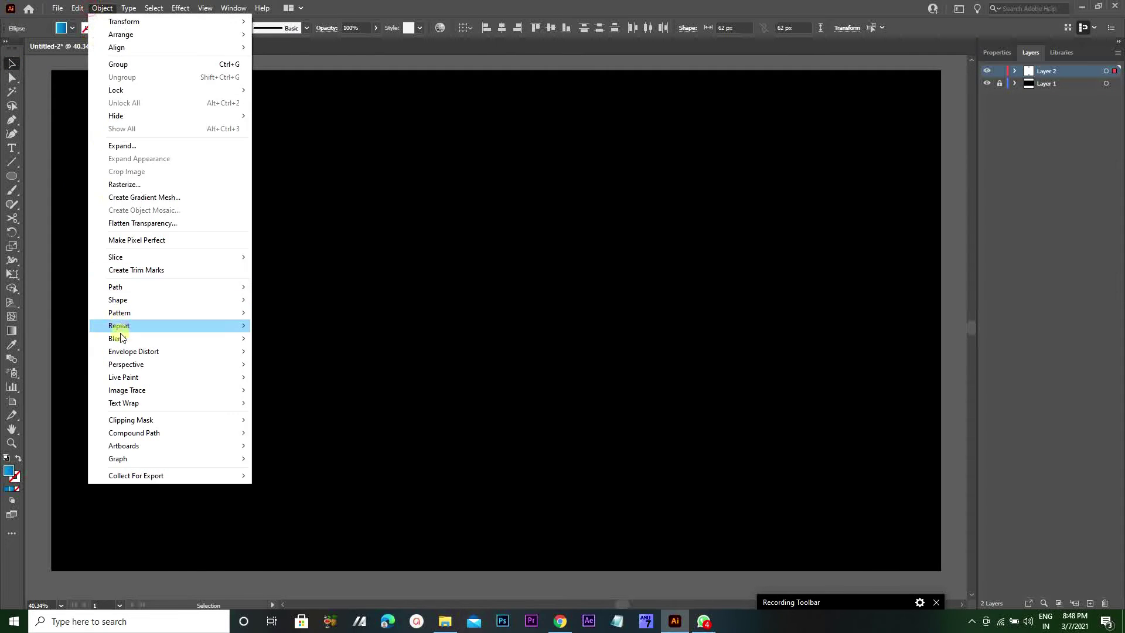
mouse_move(117, 338)
left_click(272, 372)
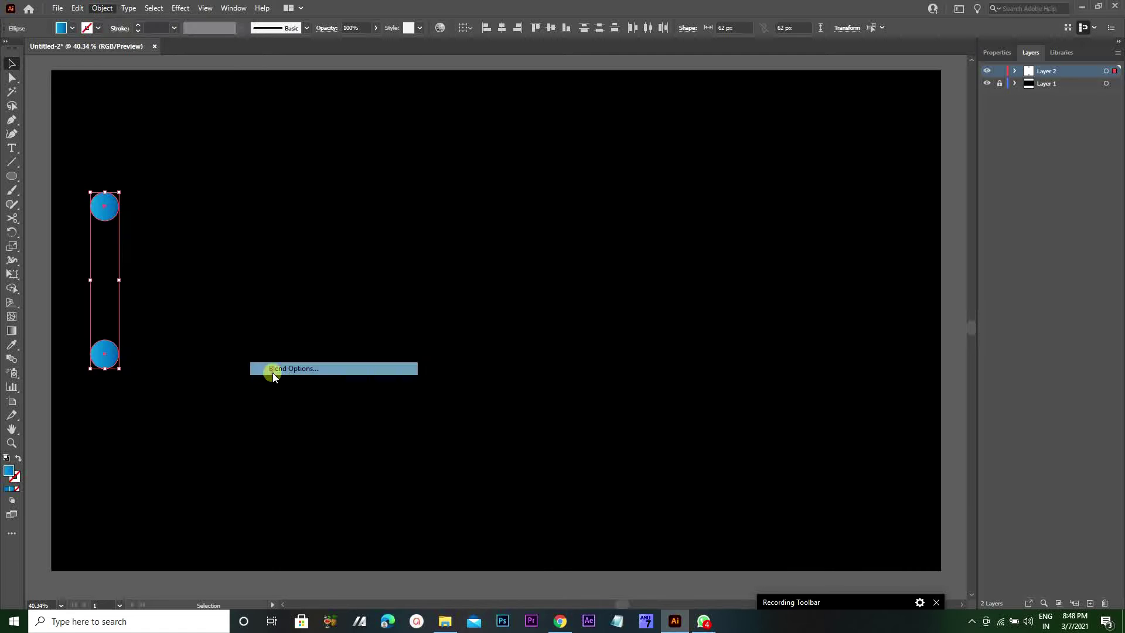
left_click(588, 277)
left_click(581, 307)
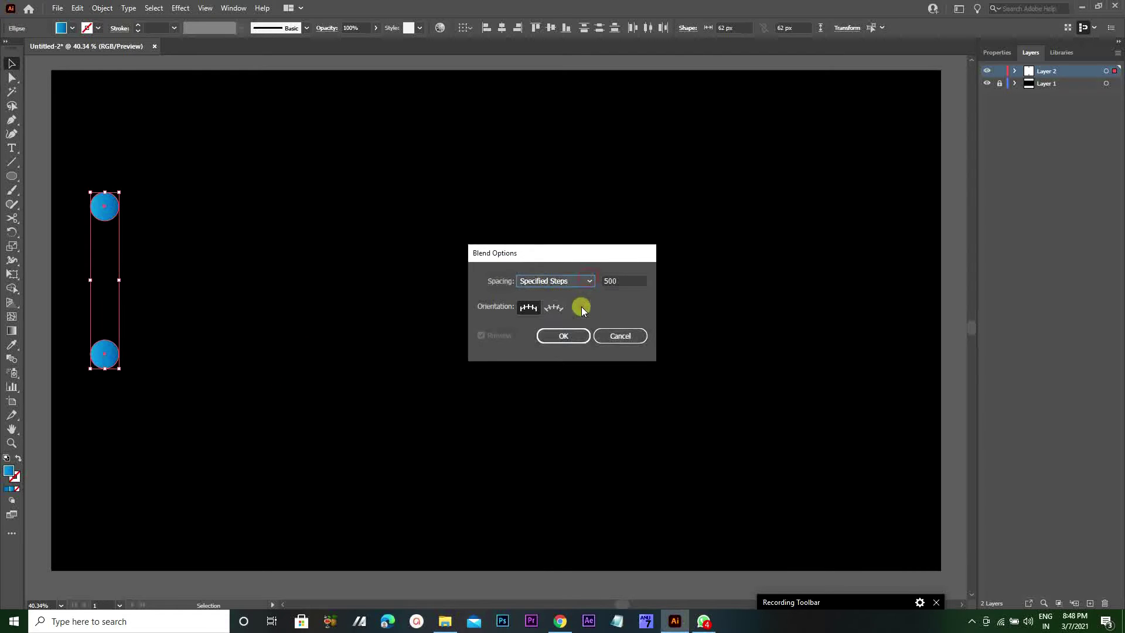
left_click(622, 280)
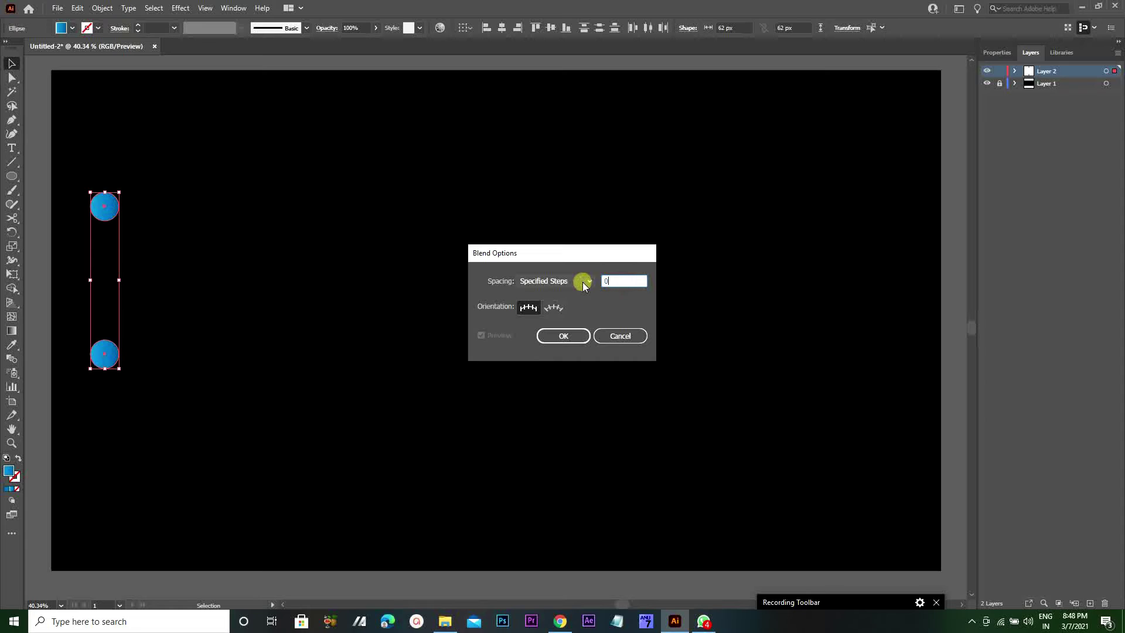
type("500")
left_click(566, 336)
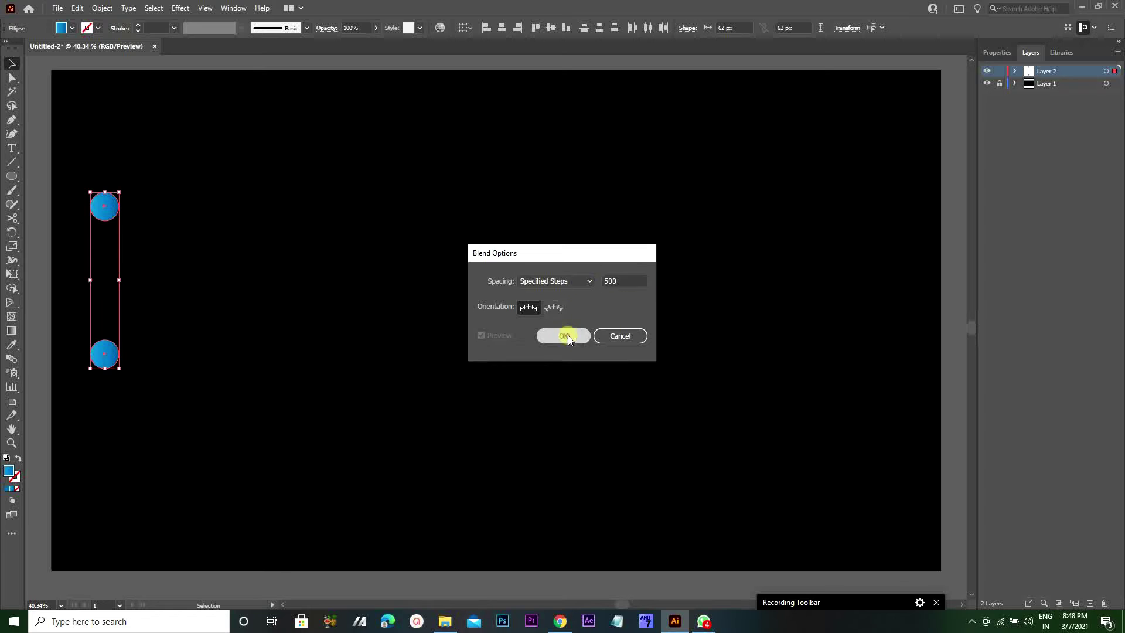
left_click(102, 9)
mouse_move(117, 339)
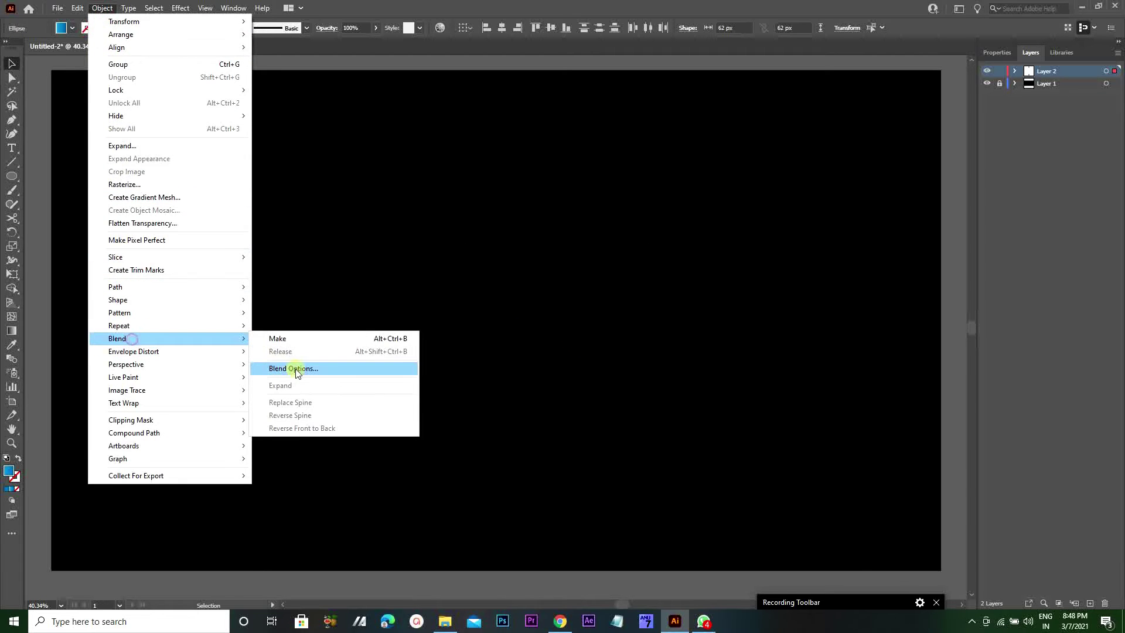
left_click(300, 339)
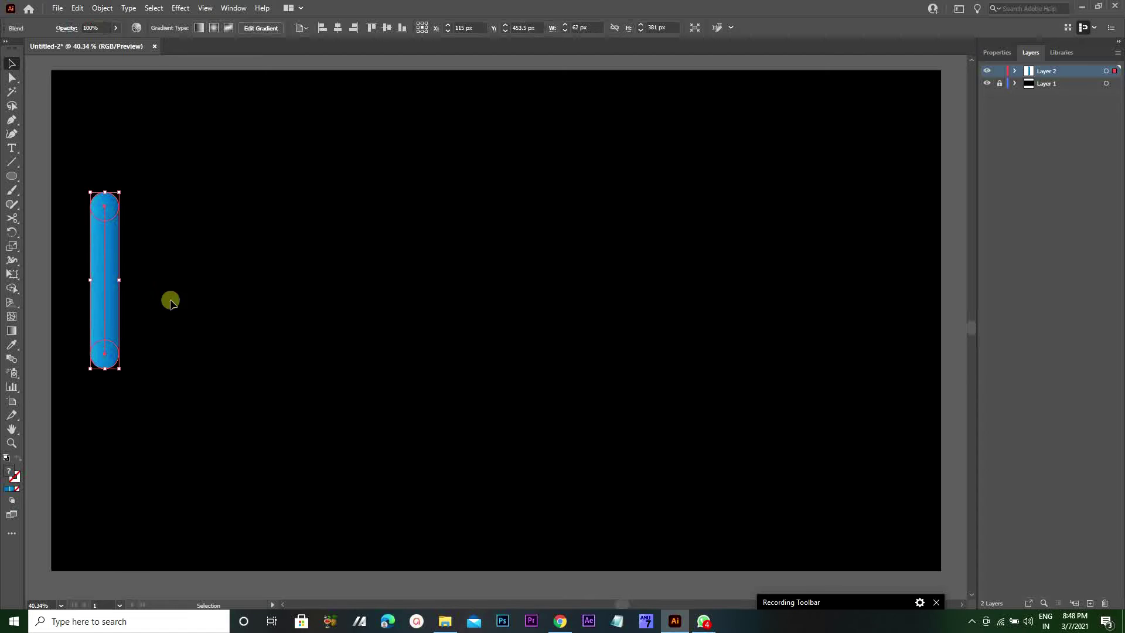
Step: Start a Pen path with fill set to None and a white stroke
key("p")
left_click(263, 387)
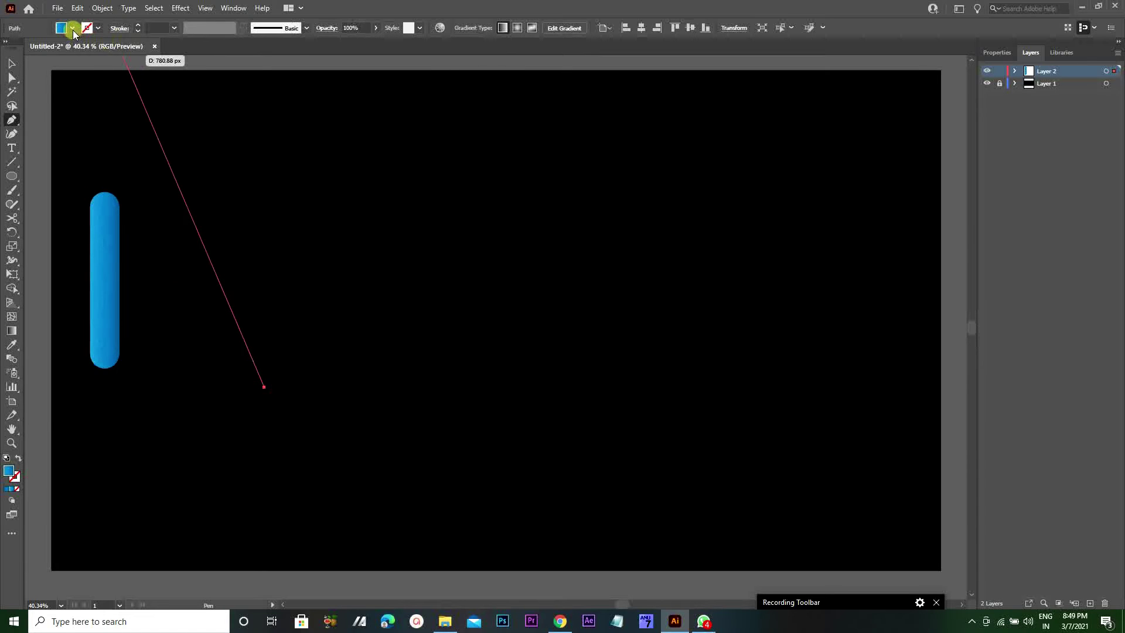
left_click(73, 30)
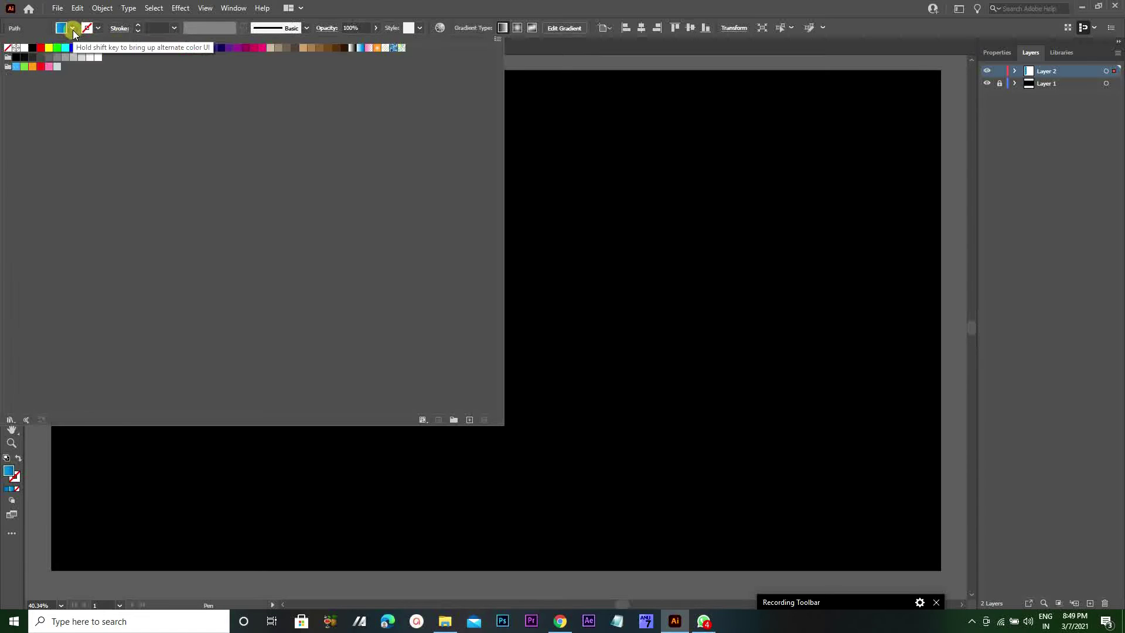
left_click(25, 49)
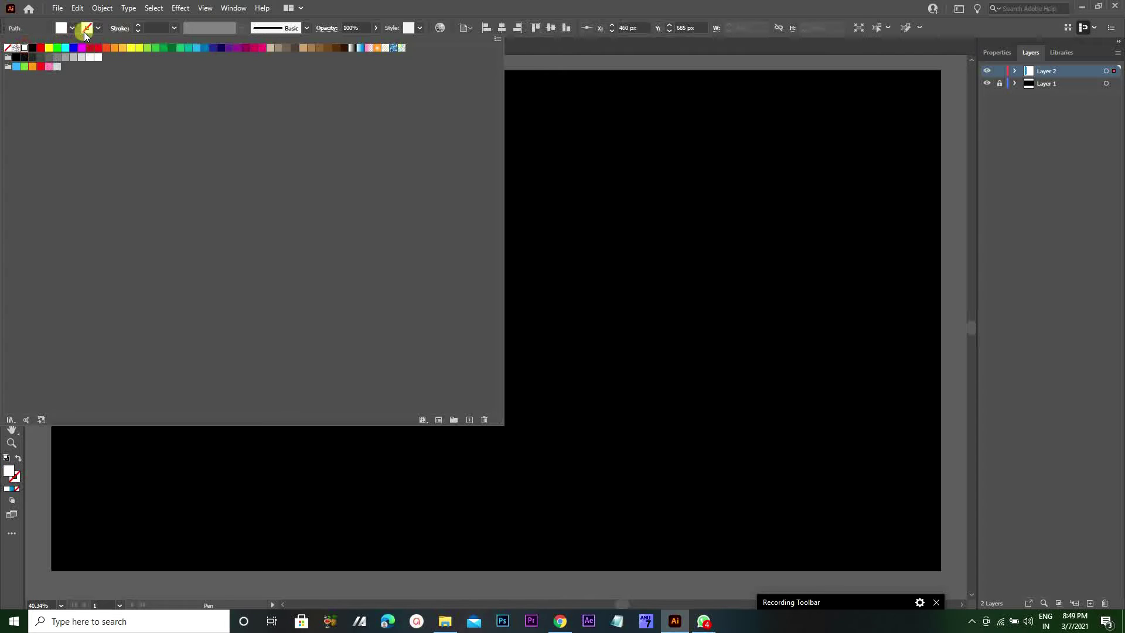
left_click(7, 48)
left_click(96, 27)
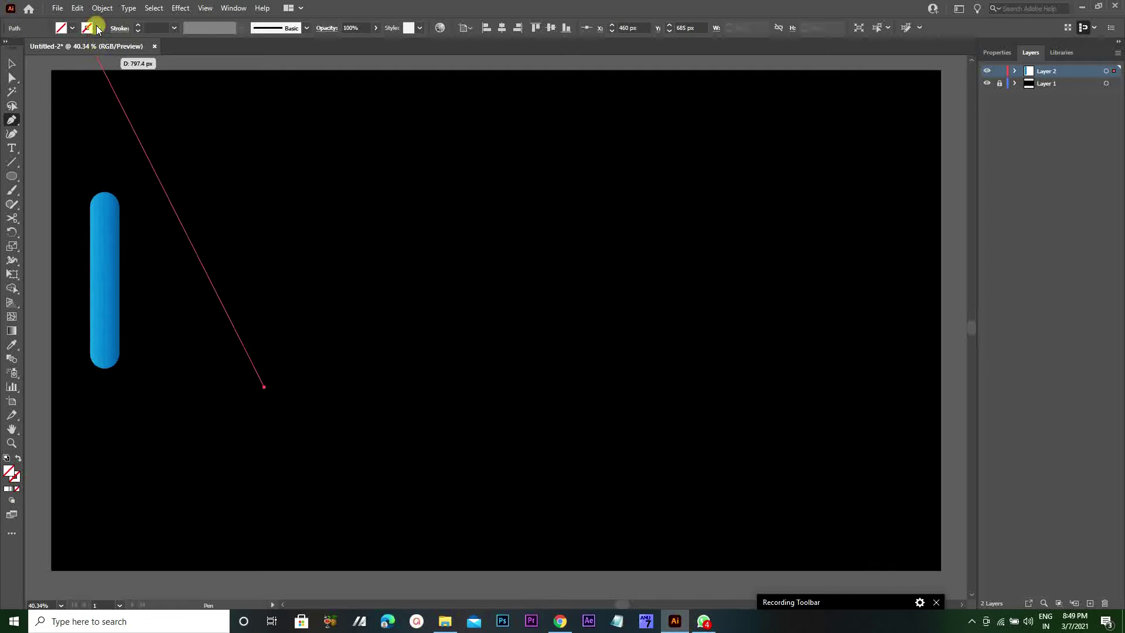
left_click(97, 28)
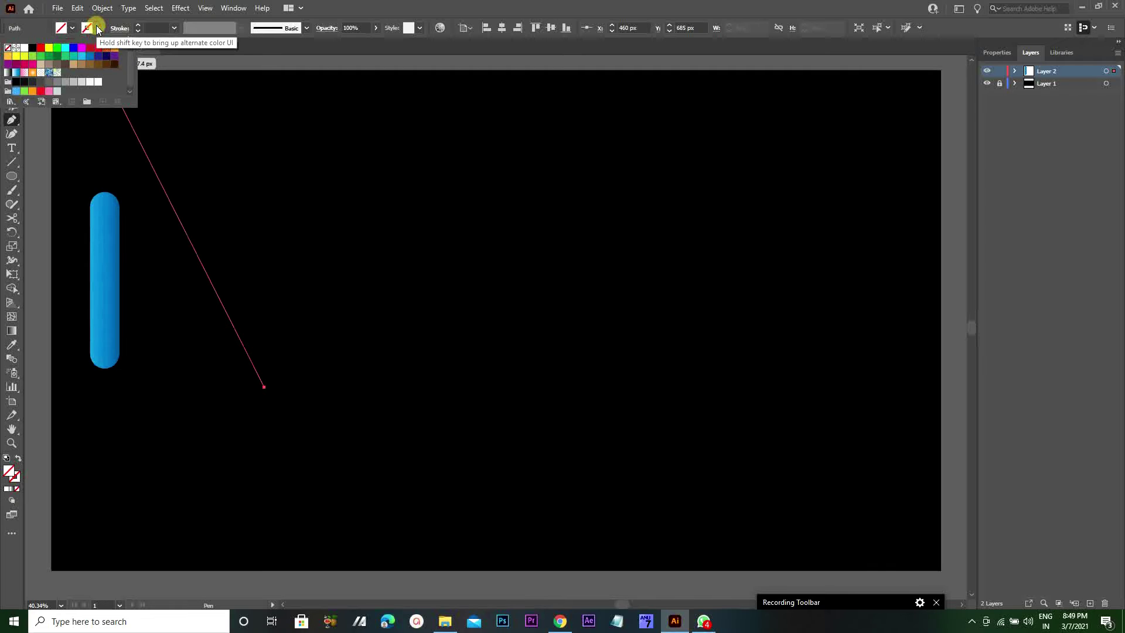
left_click(24, 50)
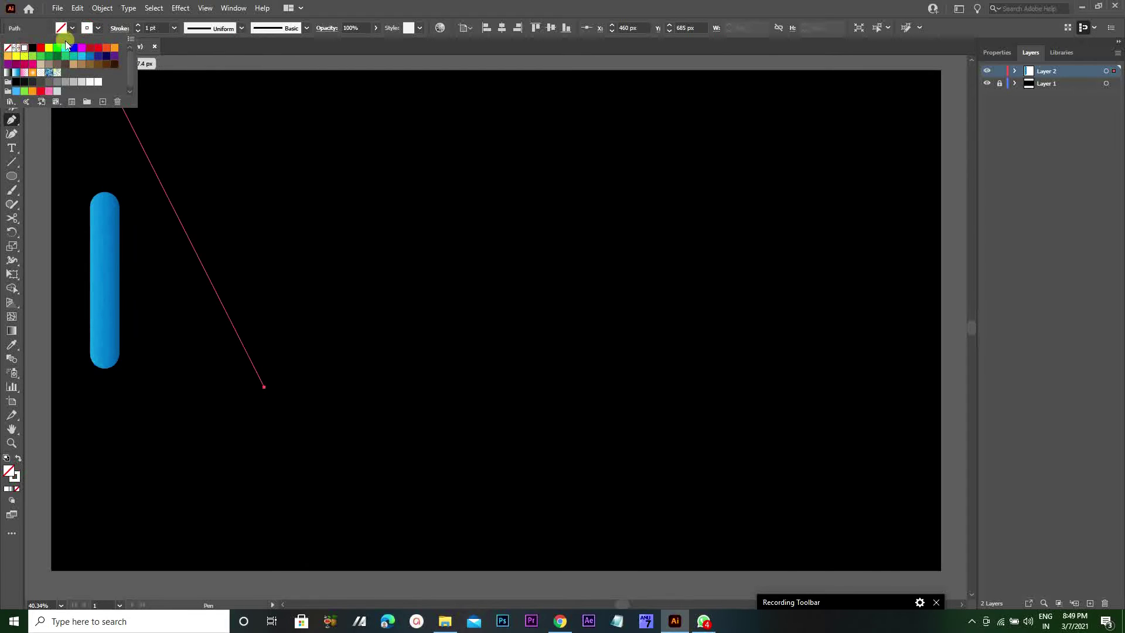
left_click(96, 27)
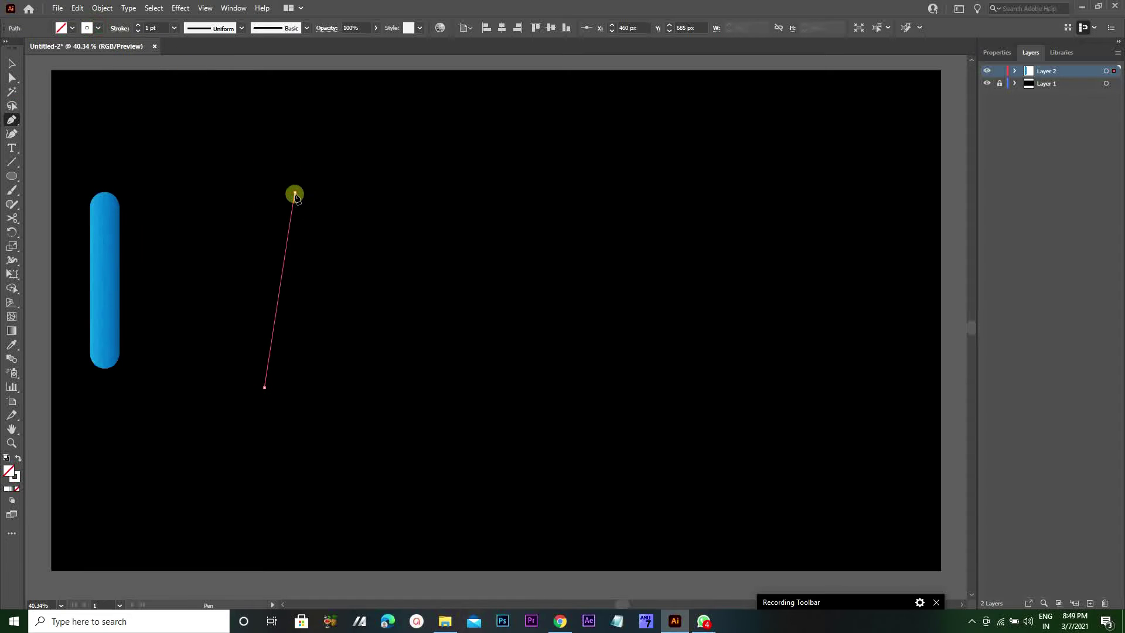
Step: Draw the curved arch of the letter A with anchors on both legs
mouse_move(294, 193)
left_mouse_down()
mouse_move(349, 202)
mouse_move(342, 176)
left_mouse_up()
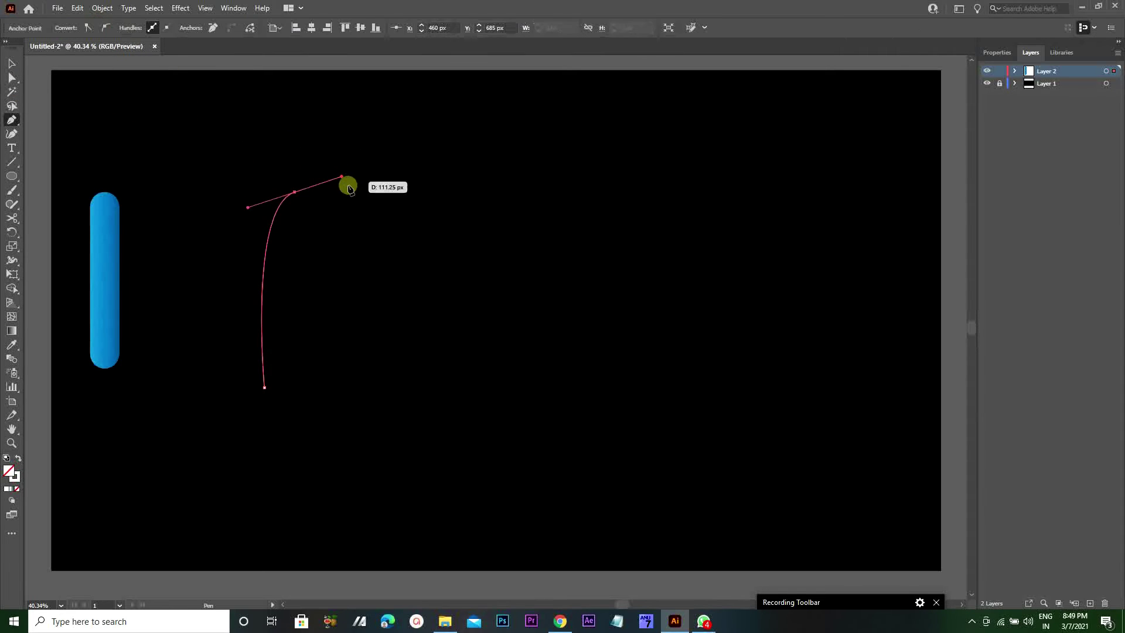
mouse_move(401, 384)
left_mouse_down()
mouse_move(361, 522)
mouse_move(374, 523)
left_mouse_up()
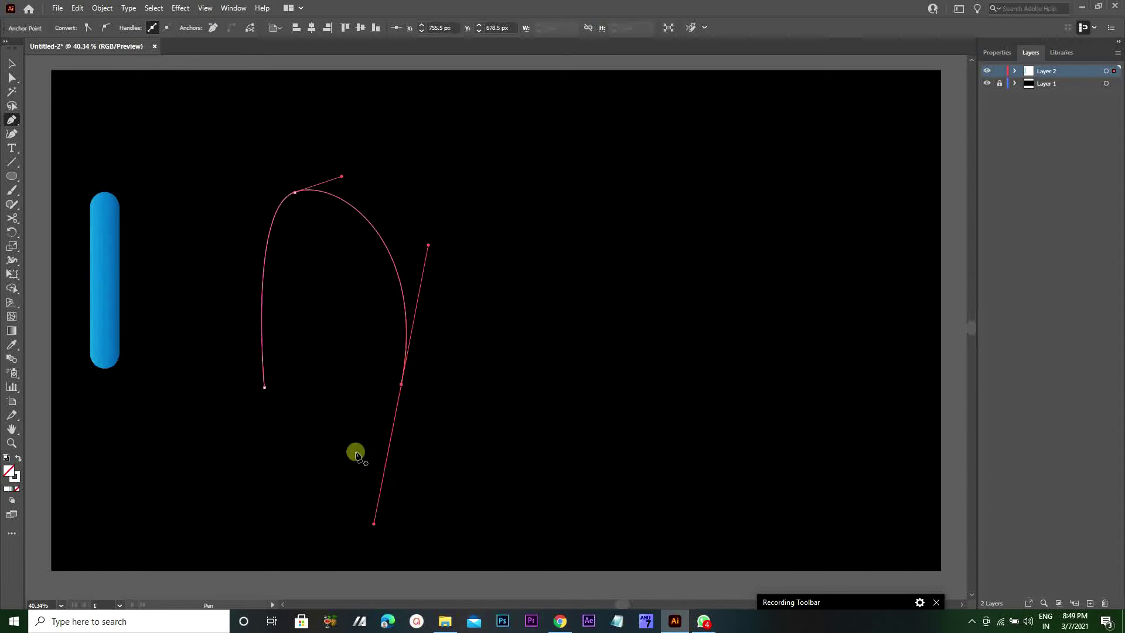
left_click(263, 306)
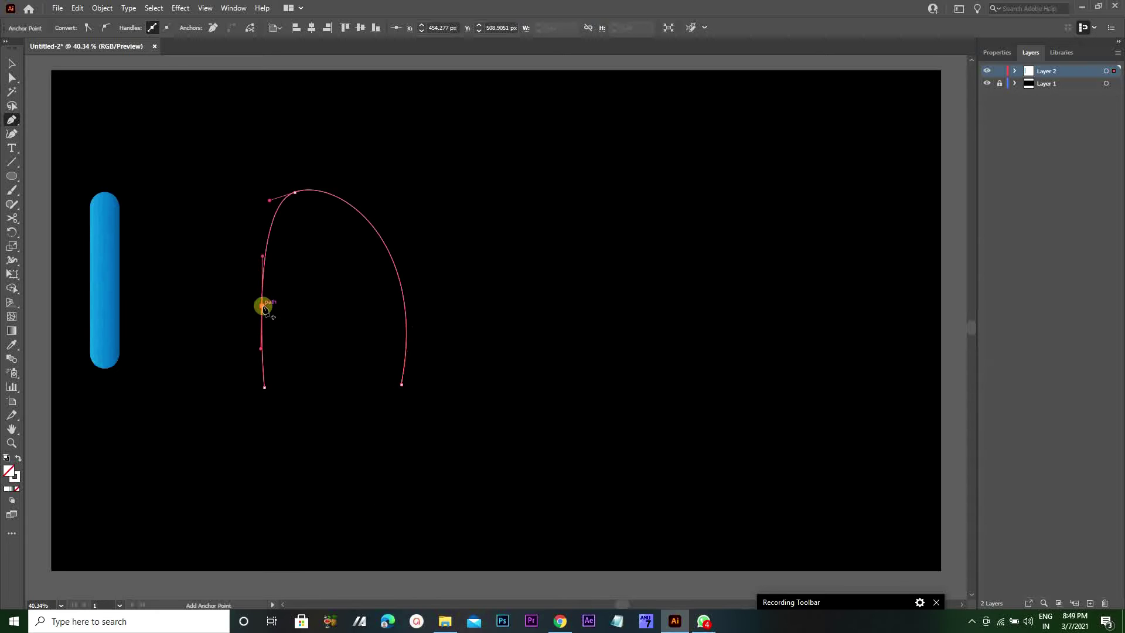
left_click(401, 283)
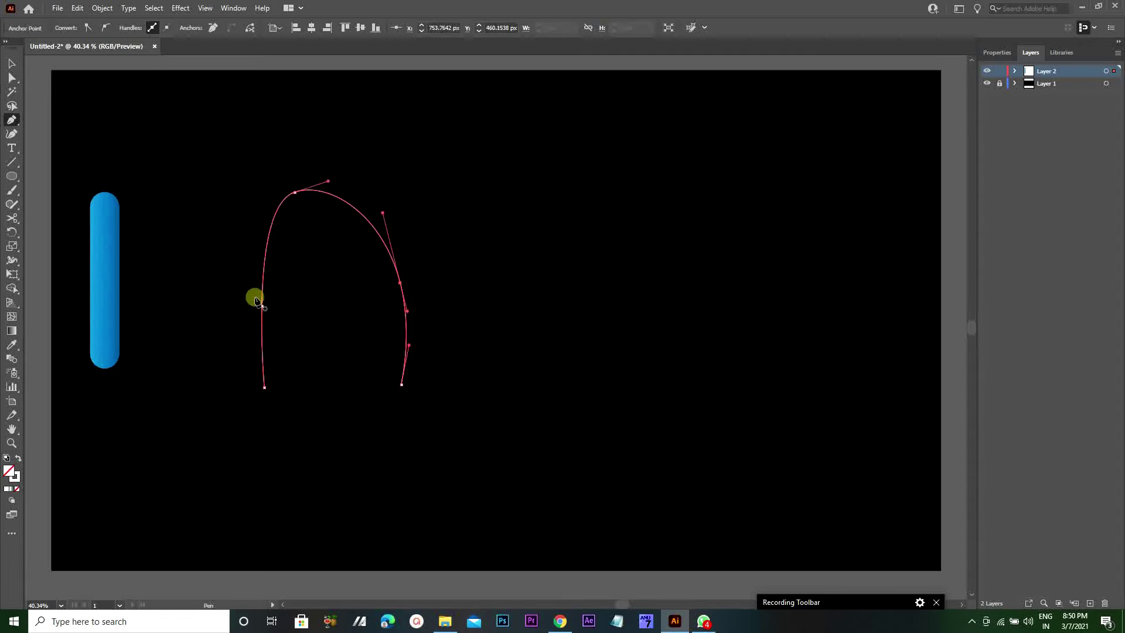
Step: Draw the A's crossbar between its left and right legs
left_click(259, 298)
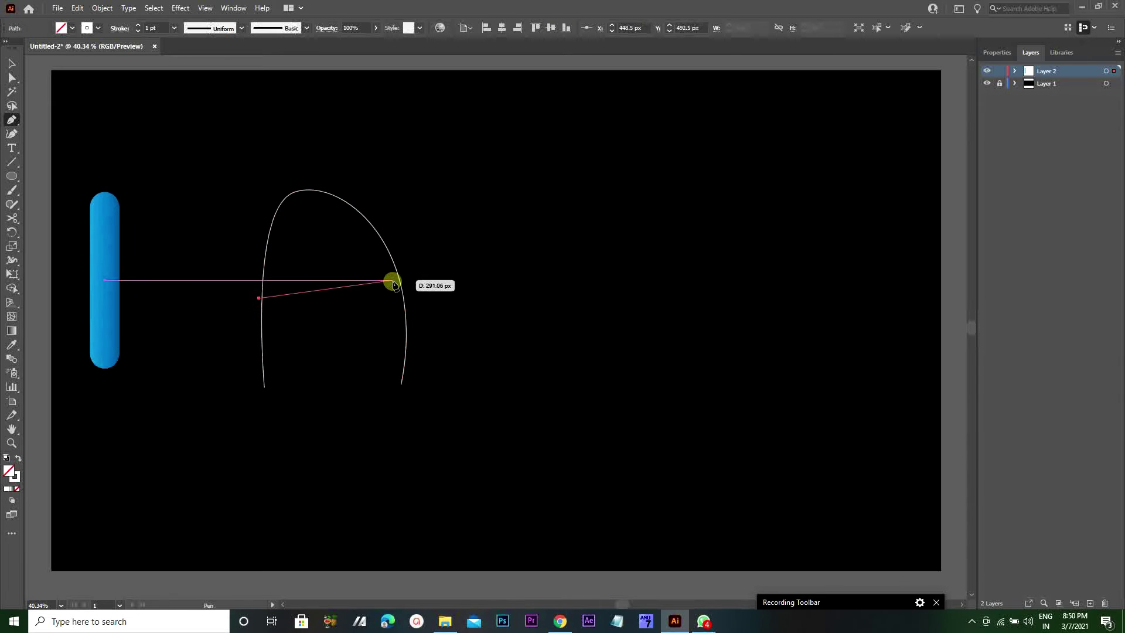
left_click_drag(396, 281, 398, 297)
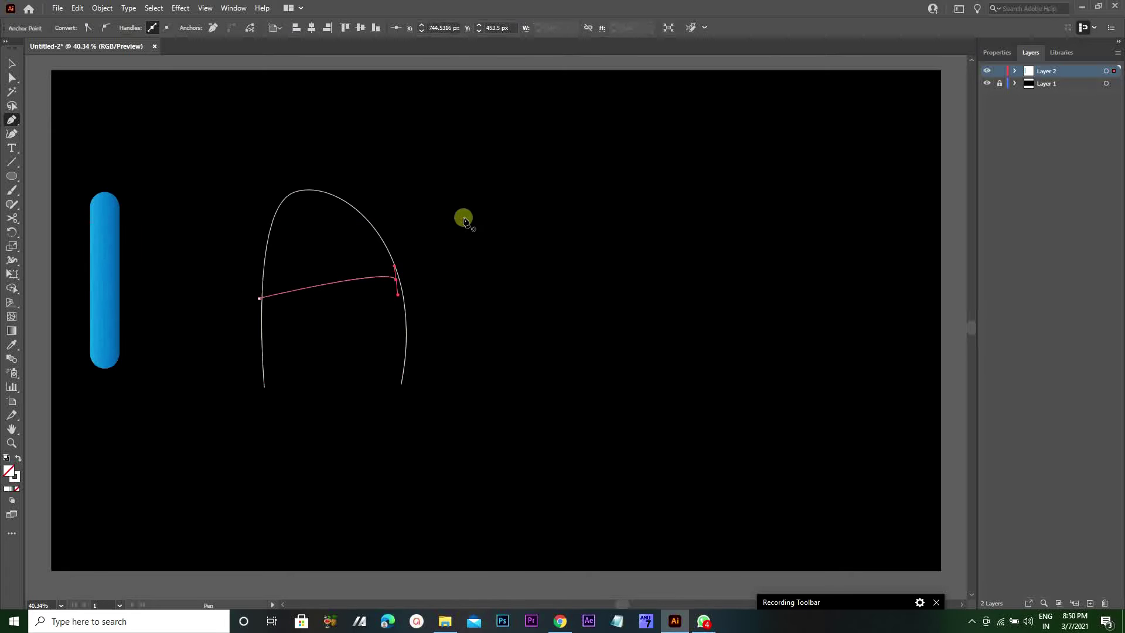
key("Escape")
Step: Draw the tall, slightly curved I stroke to the right of the A
mouse_move(477, 187)
left_mouse_down()
mouse_move(479, 251)
mouse_move(475, 188)
left_mouse_up()
left_click_drag(473, 376, 480, 388)
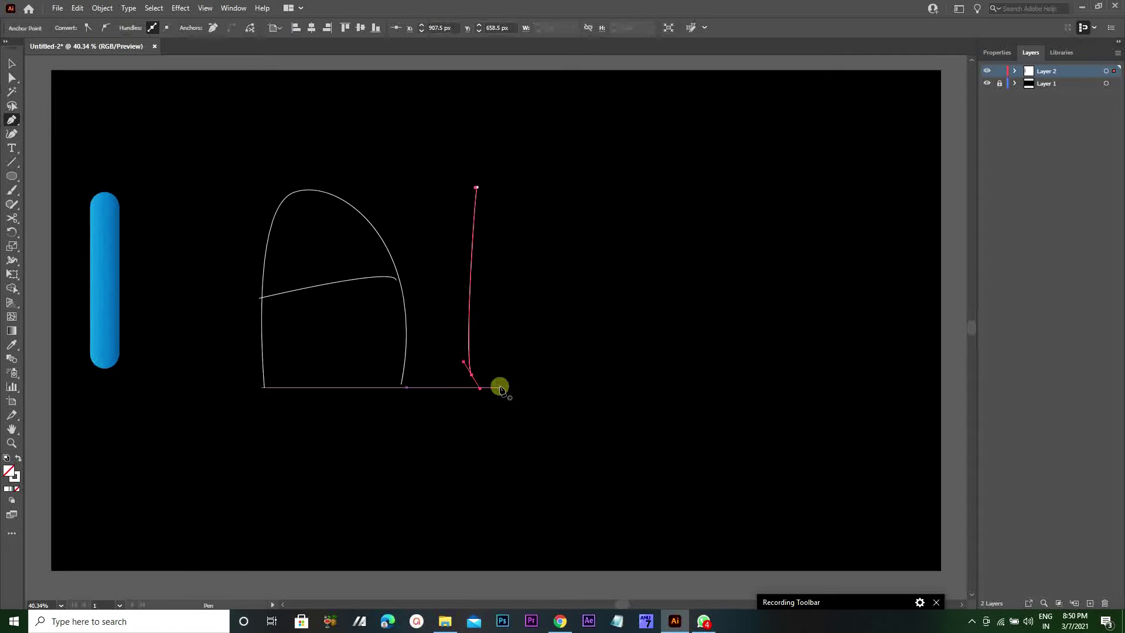
left_click(12, 64)
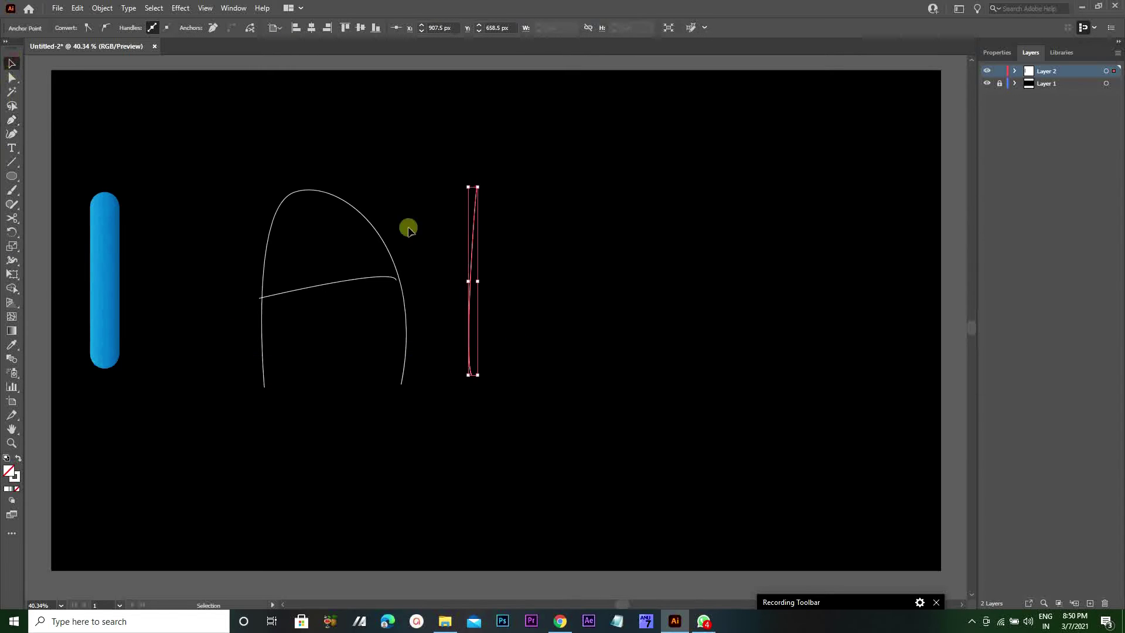
Step: Move the I stroke further right and place tube copies beside the I and the A
left_click(679, 276)
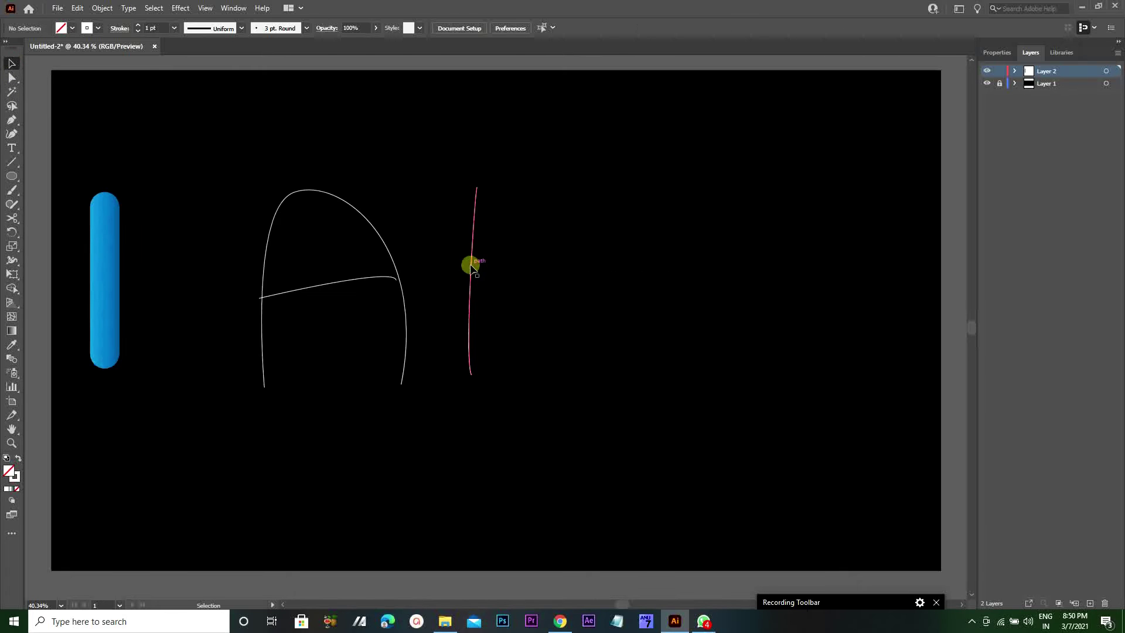
left_click_drag(472, 262, 793, 254)
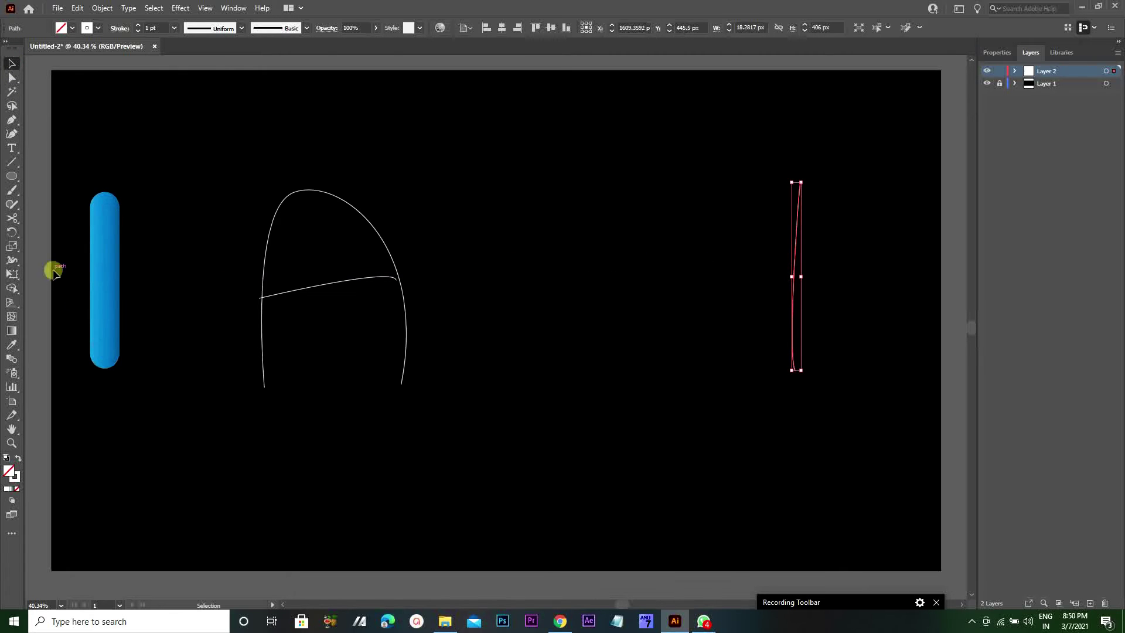
left_click(117, 275)
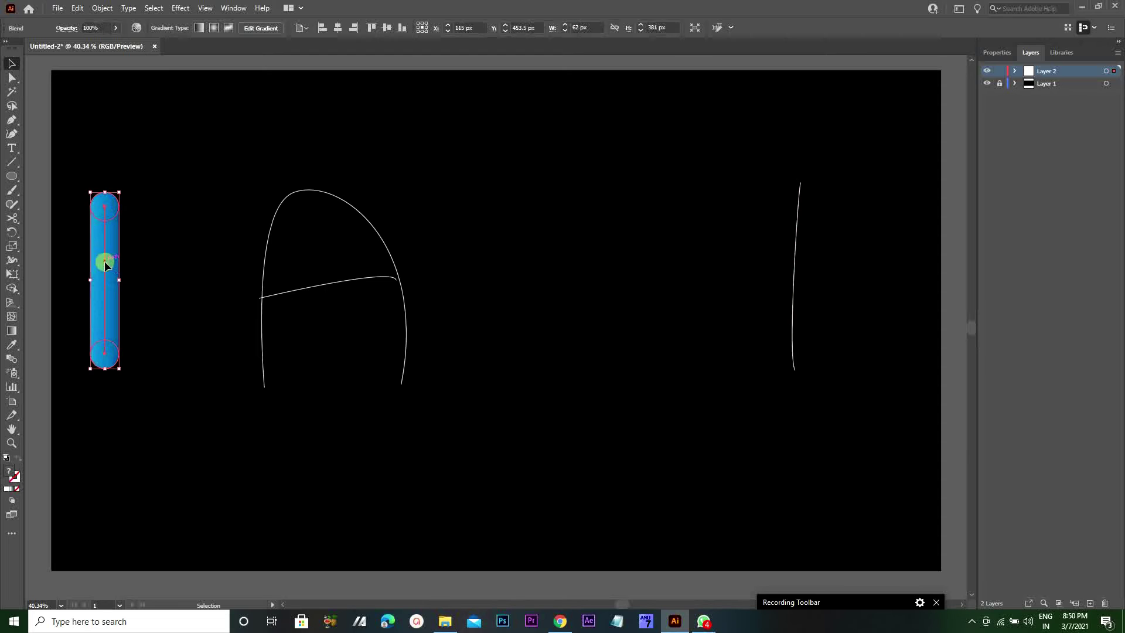
left_click_drag(104, 261, 750, 238)
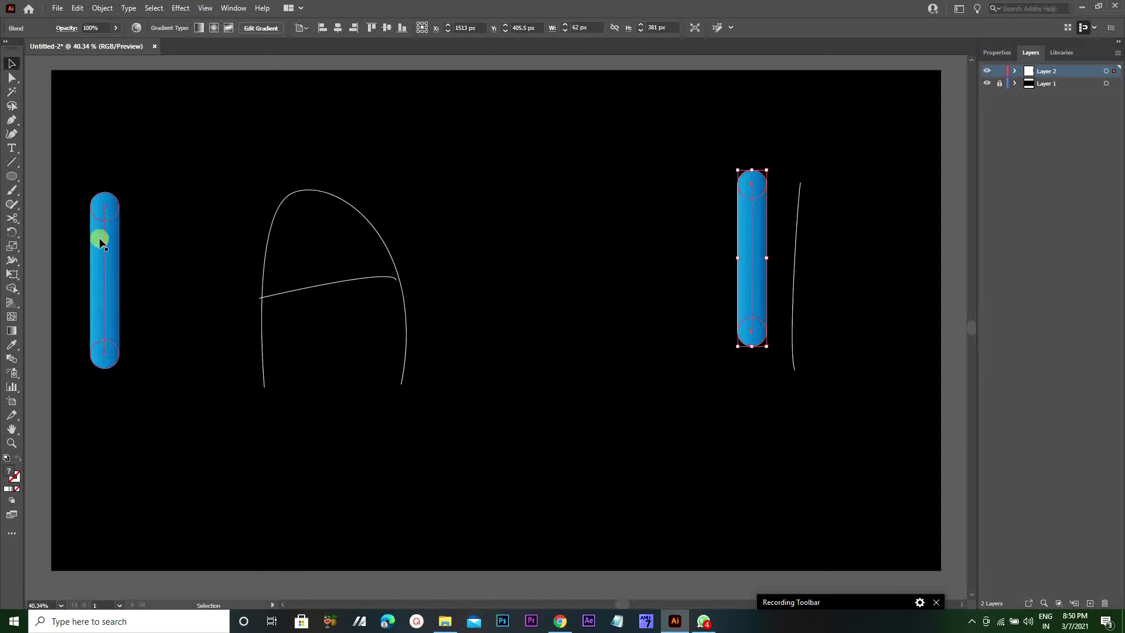
left_click_drag(100, 241, 190, 257)
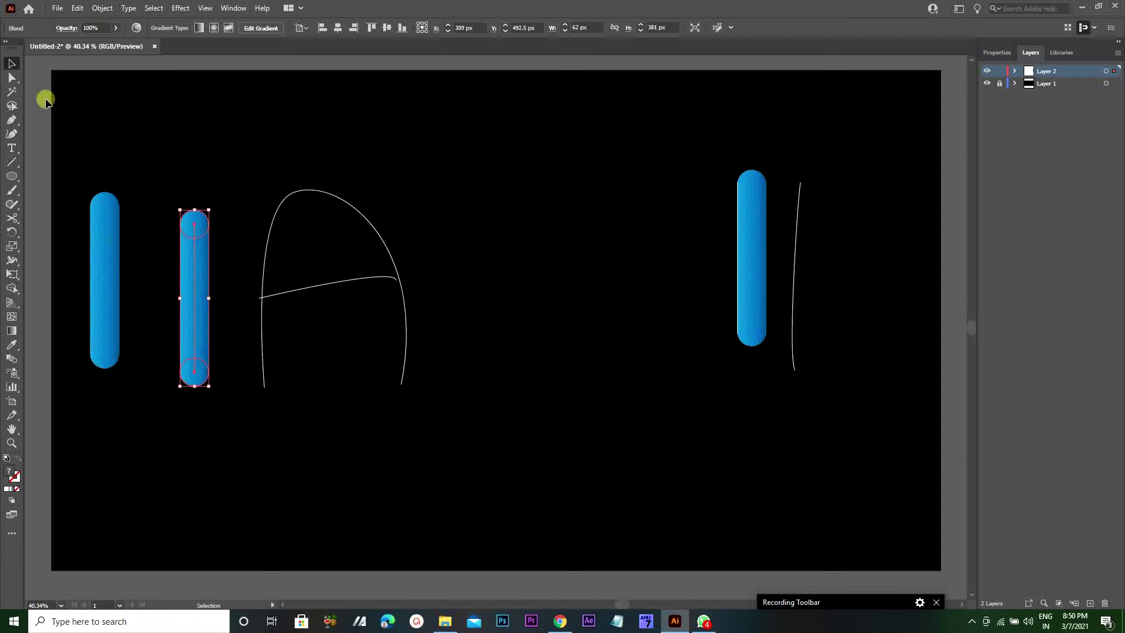
Step: Remove the spare original tube and drag the A's crossbar away from the arch
left_click(97, 220)
key("ctrl+z")
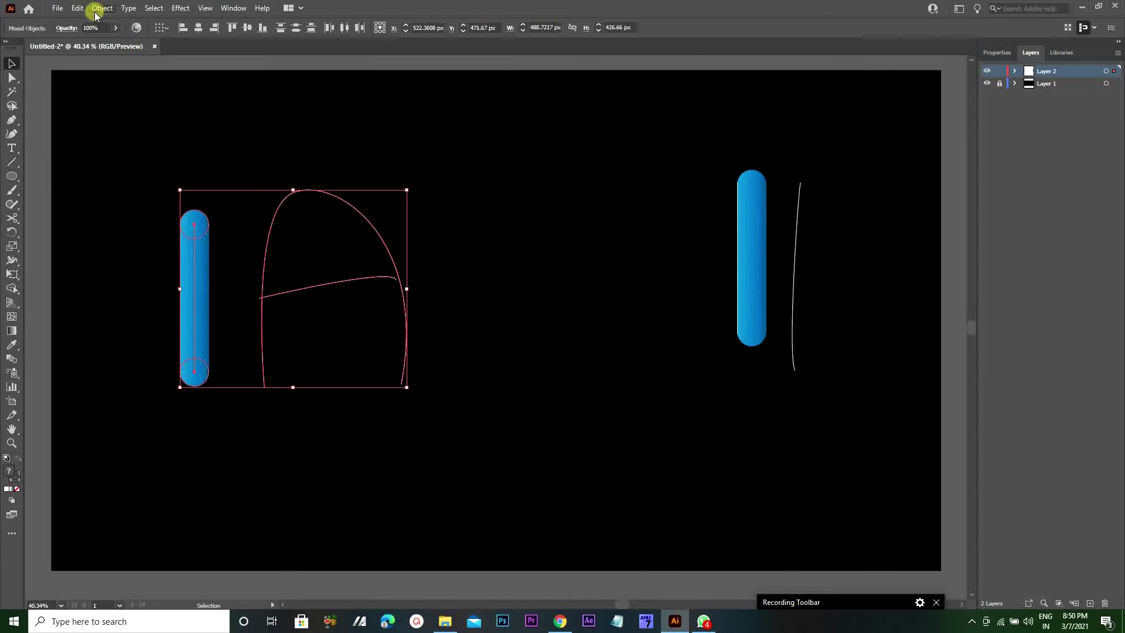
left_click(96, 10)
mouse_move(118, 338)
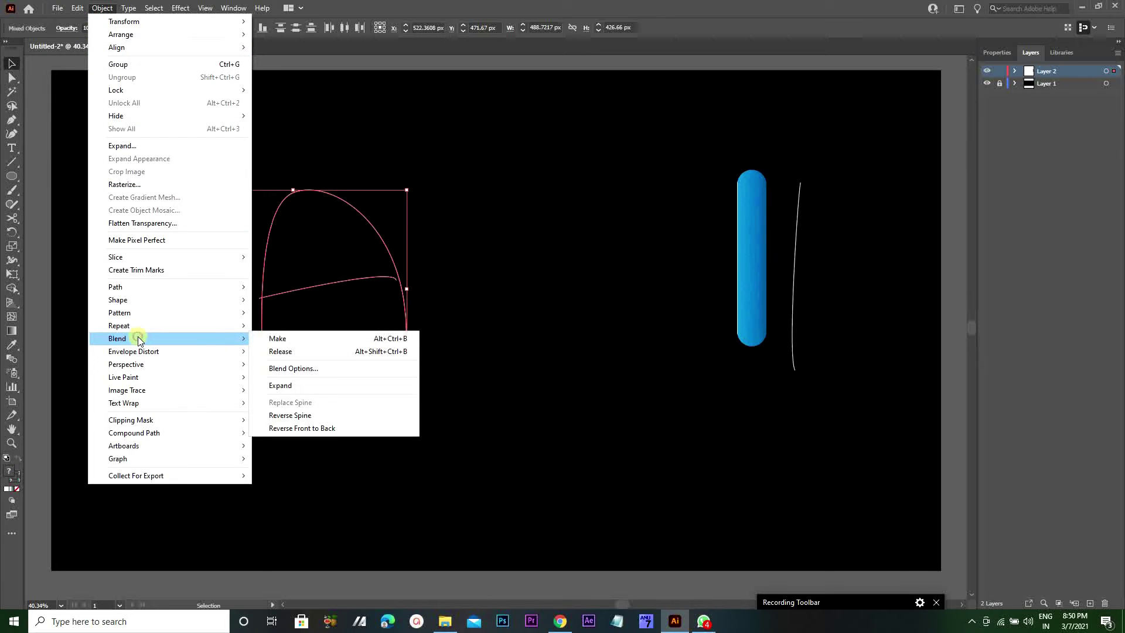
left_click(436, 403)
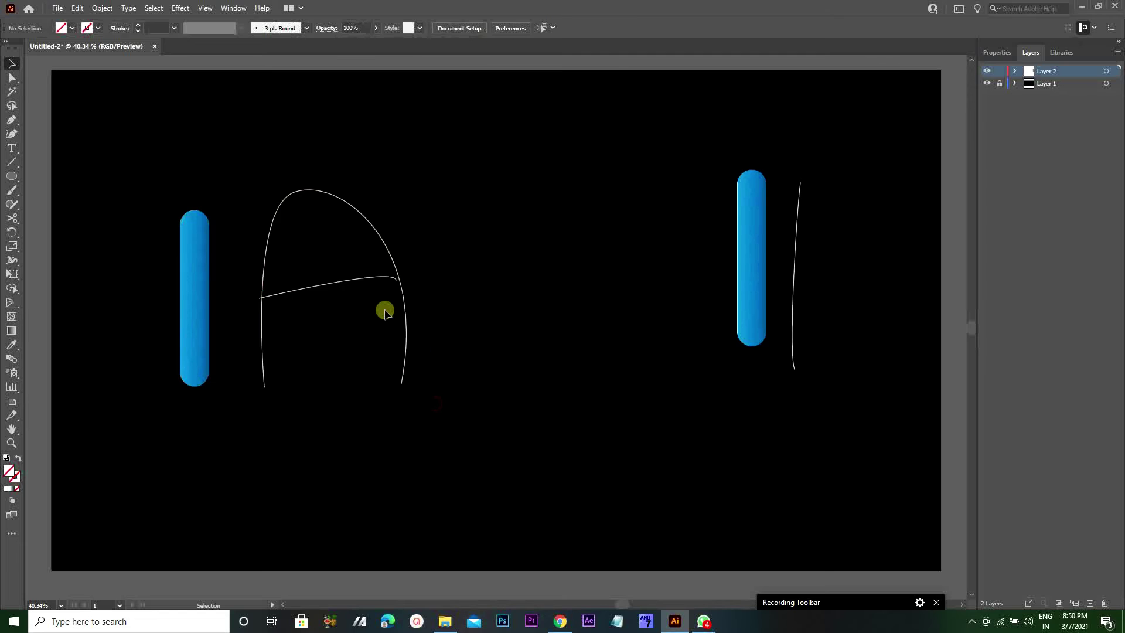
left_click_drag(324, 288, 606, 399)
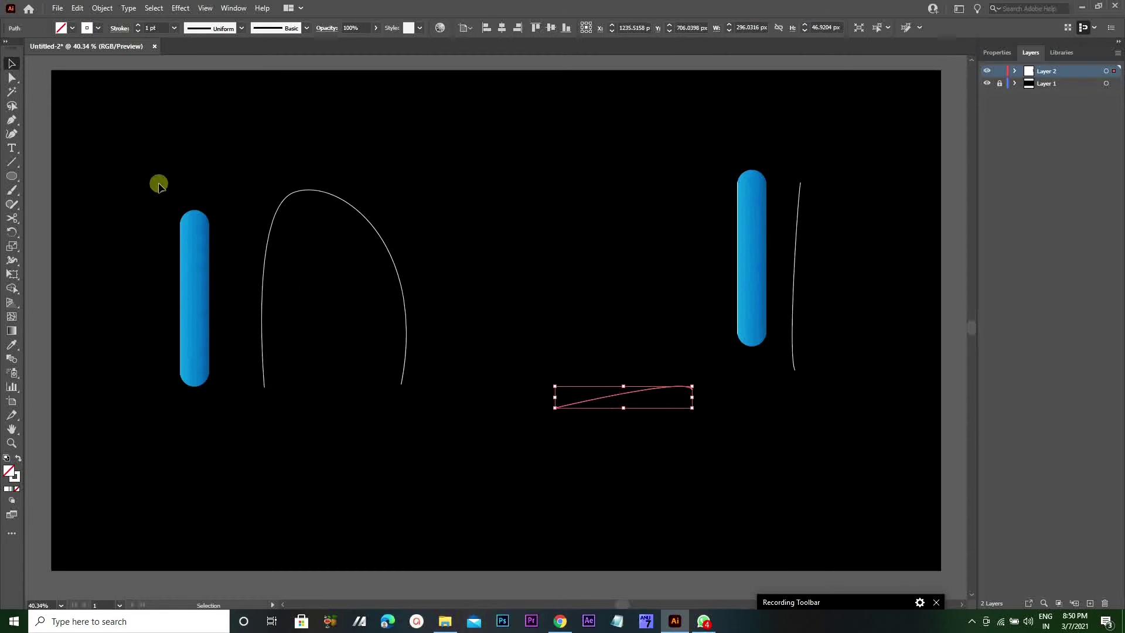
Step: Make the tube copy follow the A's arch using Blend > Replace Spine
left_click_drag(156, 181, 434, 403)
left_click(111, 8)
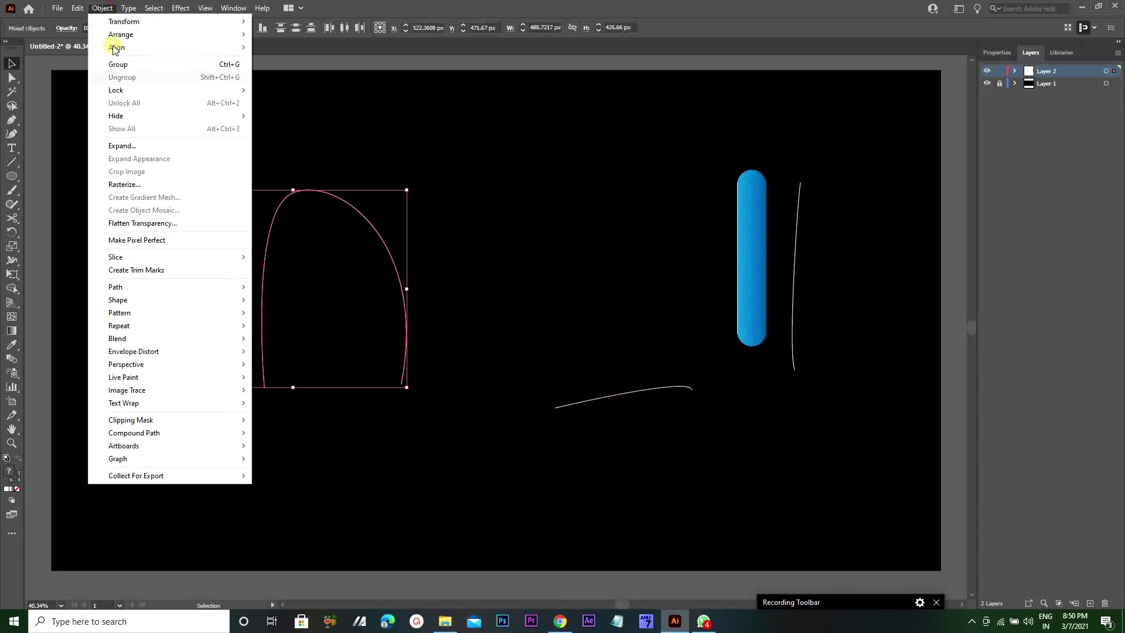
left_click(146, 338)
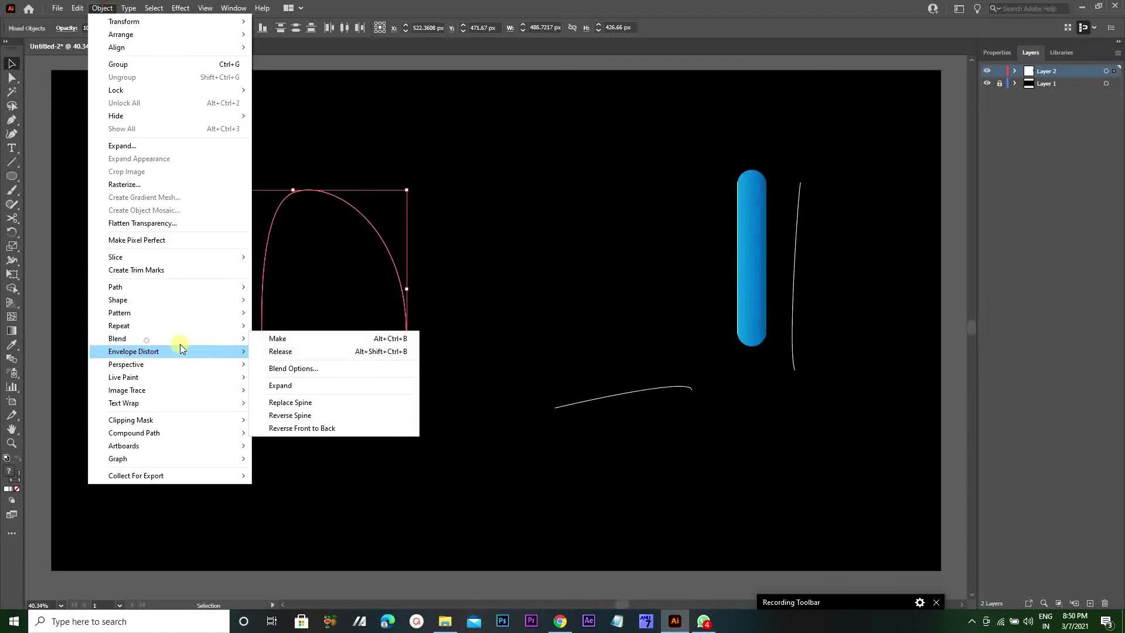
left_click(290, 402)
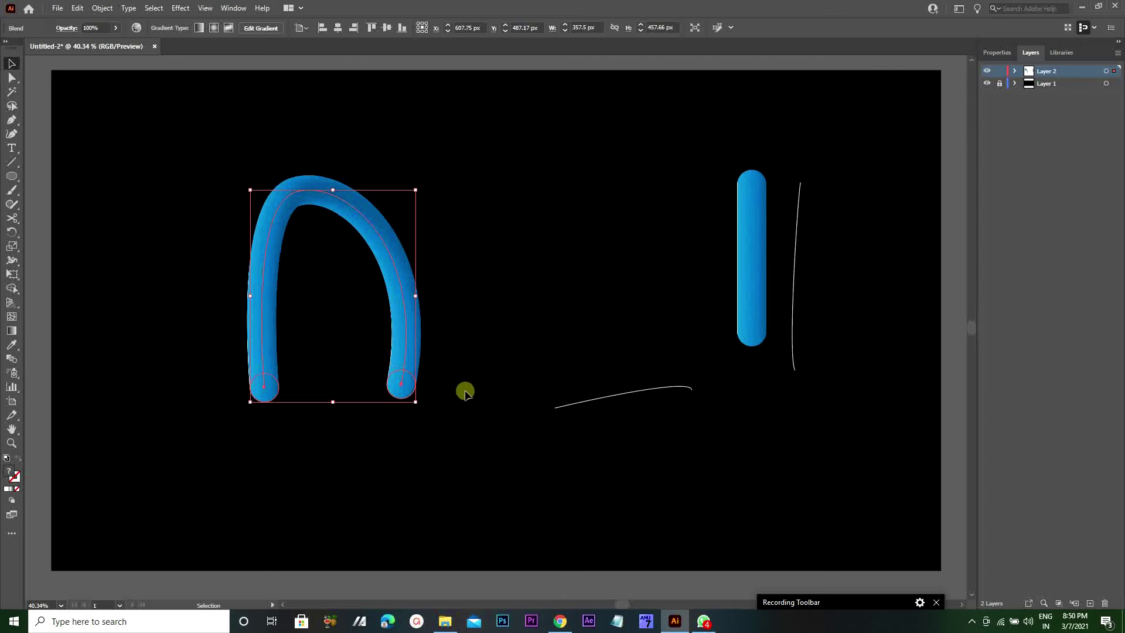
left_click(613, 401)
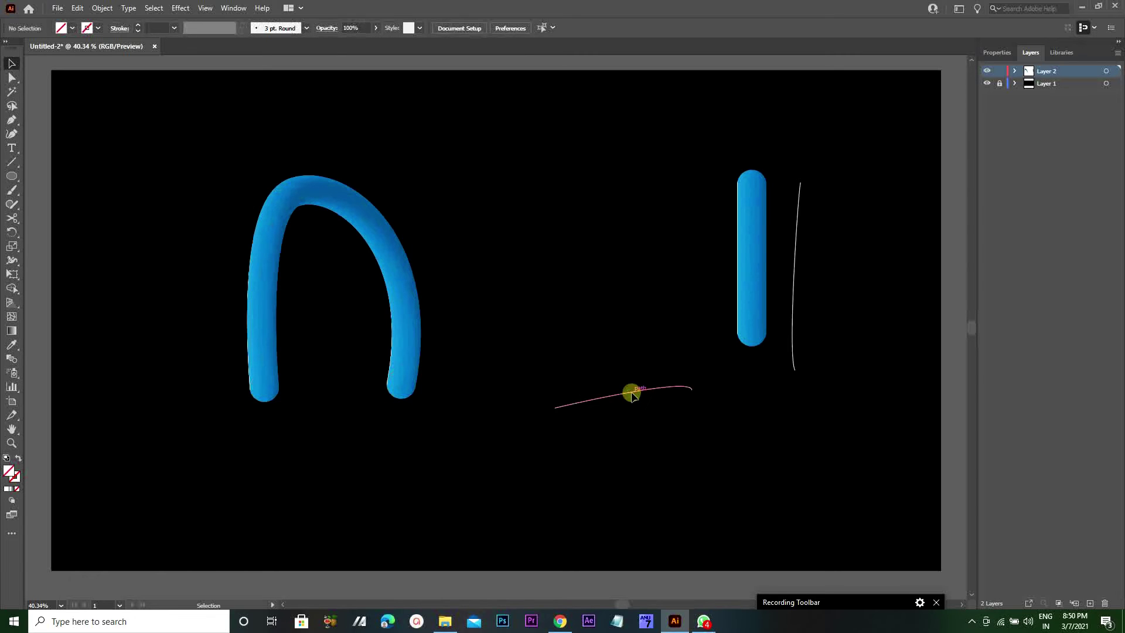
left_click(631, 395)
left_click(752, 290)
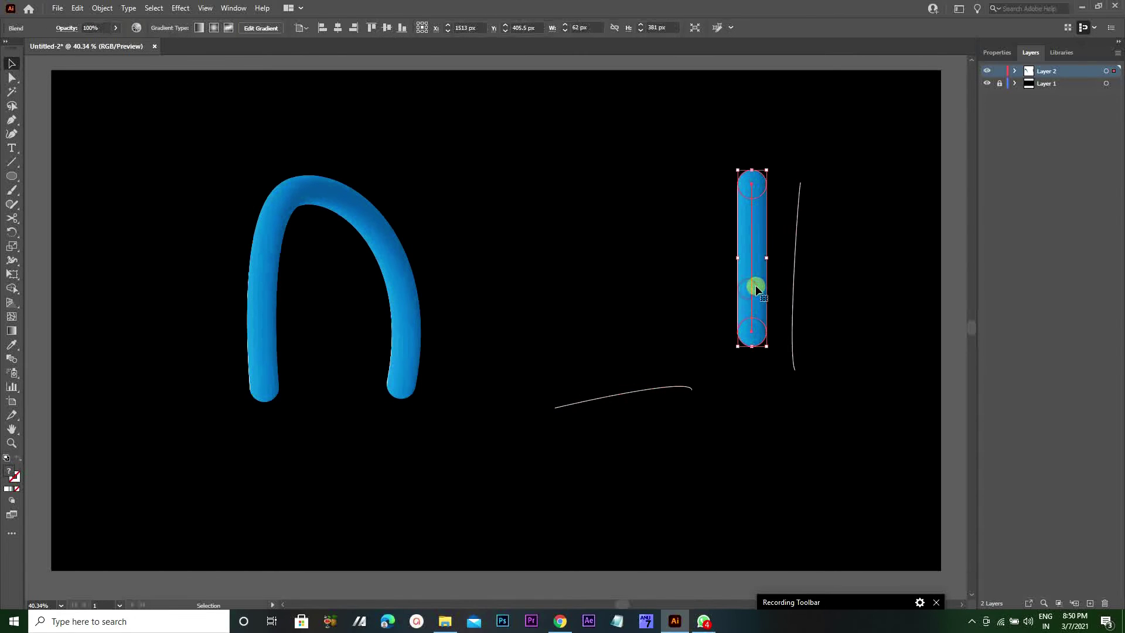
Step: Turn the crossbar and I strokes into blue tubes with Replace Spine
left_click_drag(754, 288, 560, 346)
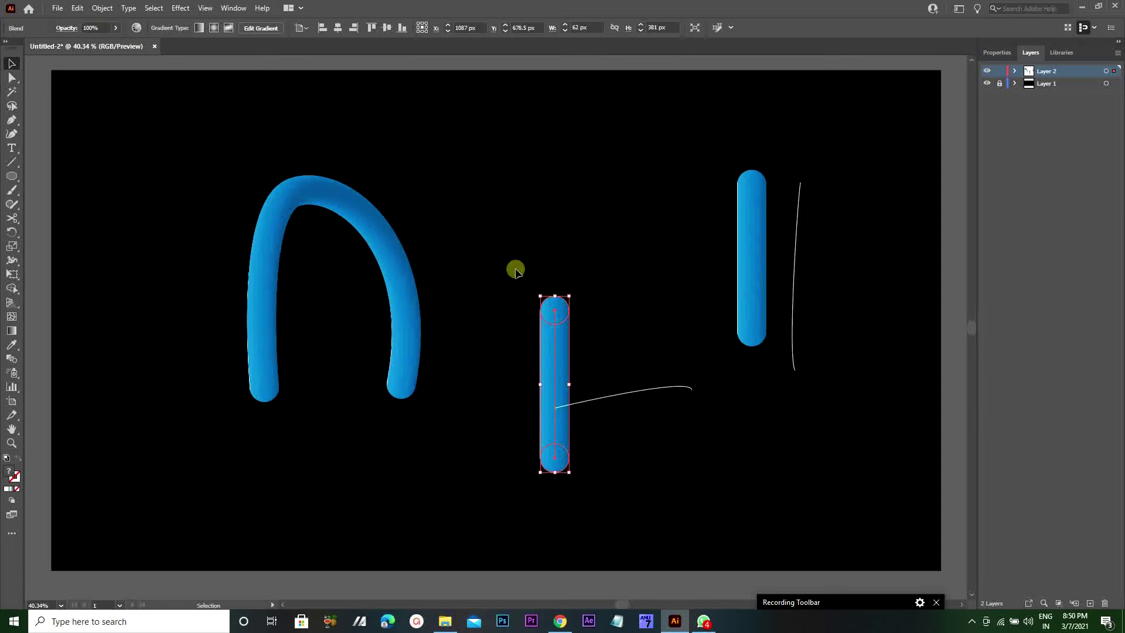
left_click_drag(516, 269, 677, 463)
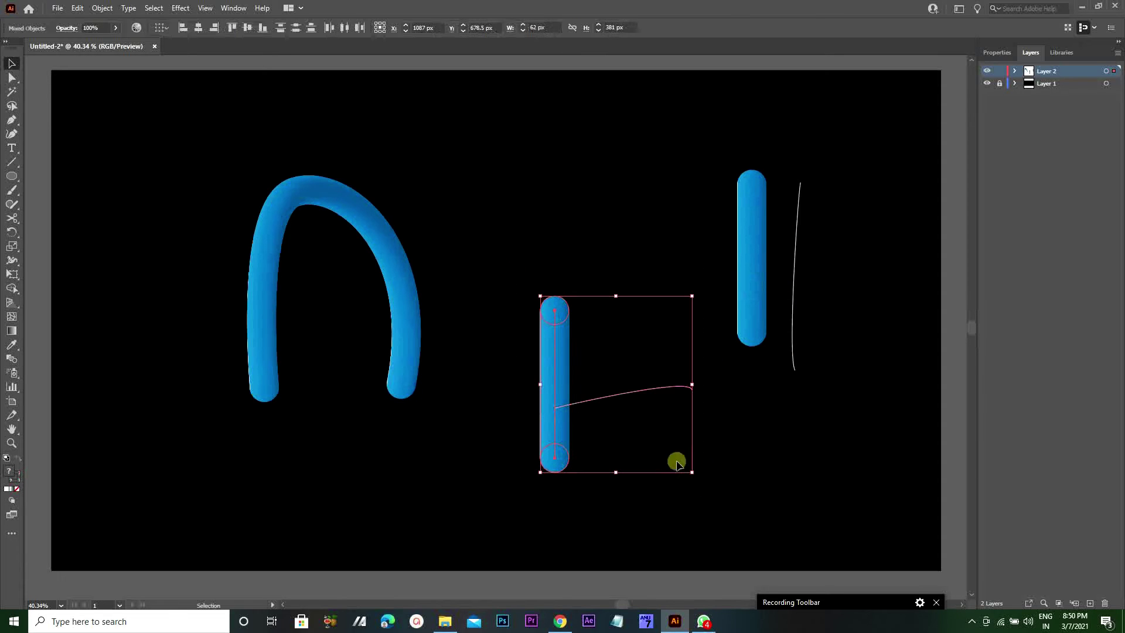
left_click(98, 13)
mouse_move(117, 339)
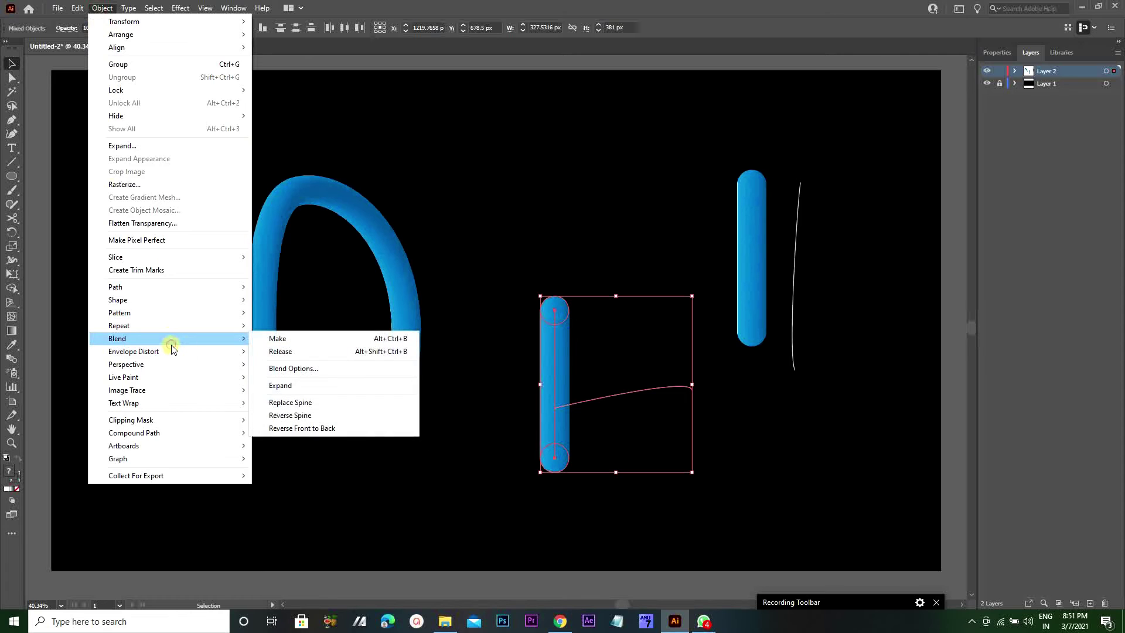
left_click(293, 402)
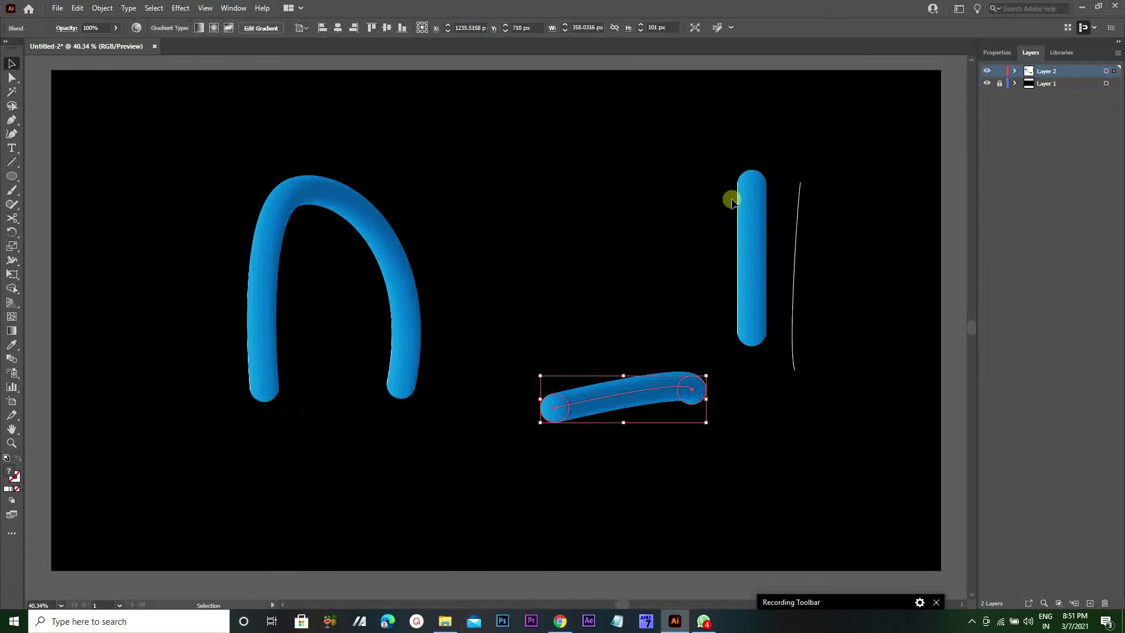
left_click_drag(732, 201, 844, 319)
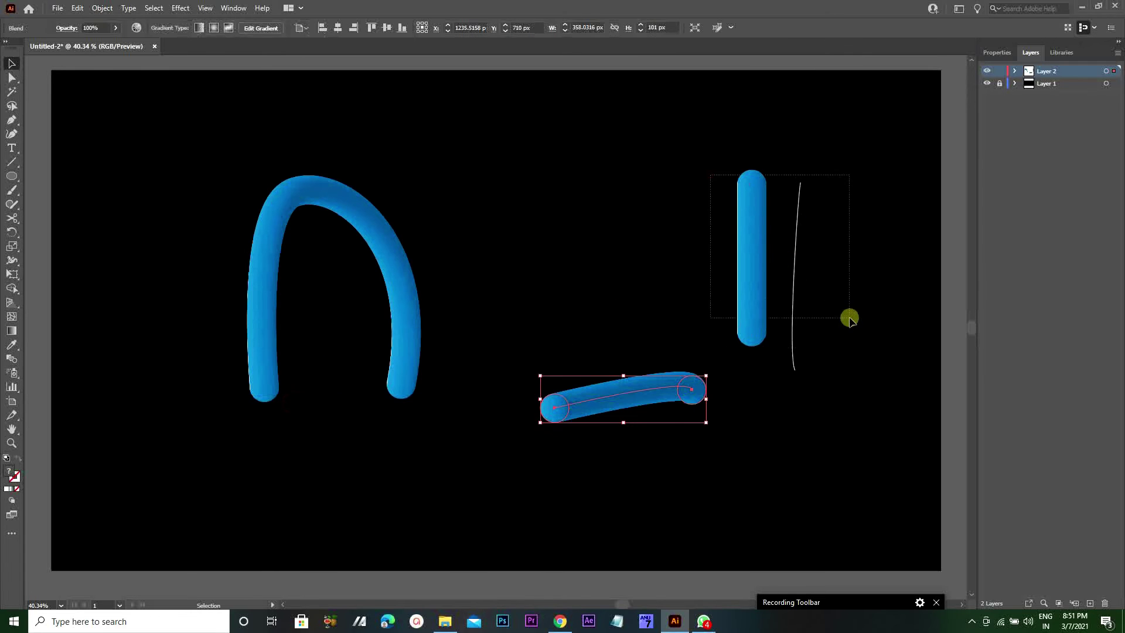
left_click(109, 12)
mouse_move(117, 339)
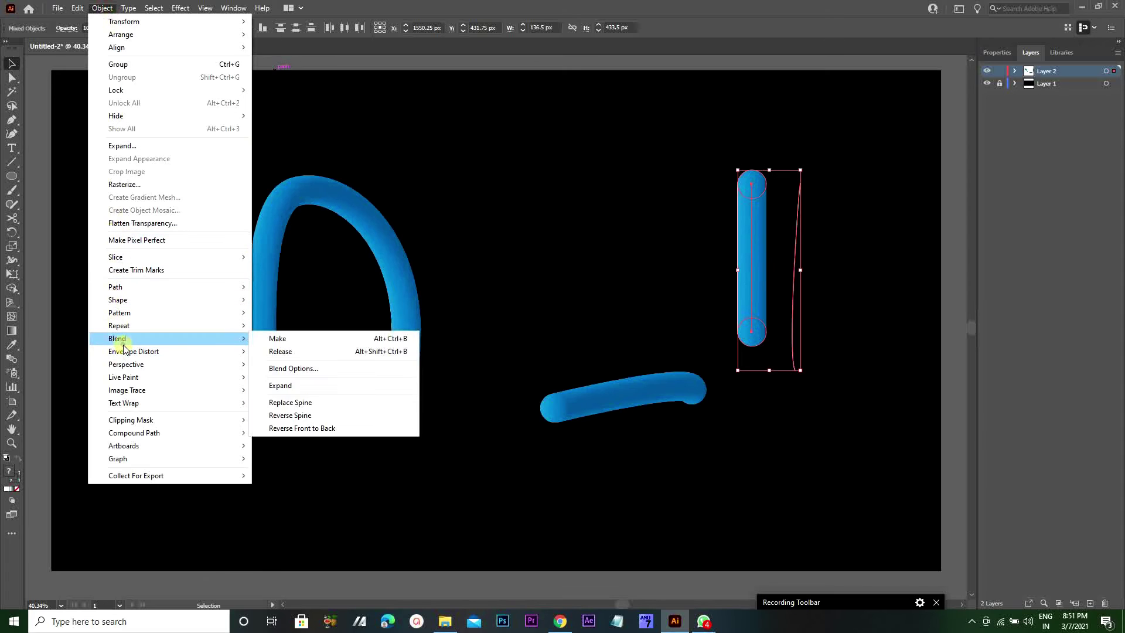
left_click(296, 402)
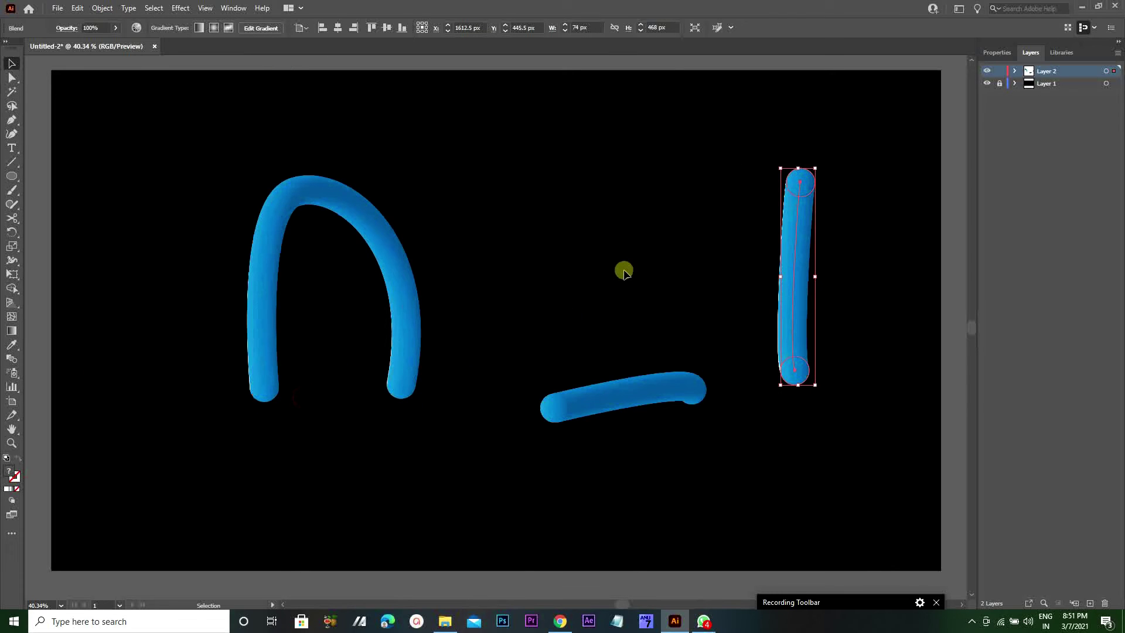
Step: Place the crossbar tube across the A and line up the A and I tubes
left_click_drag(633, 407, 632, 405)
left_click_drag(633, 406, 340, 311)
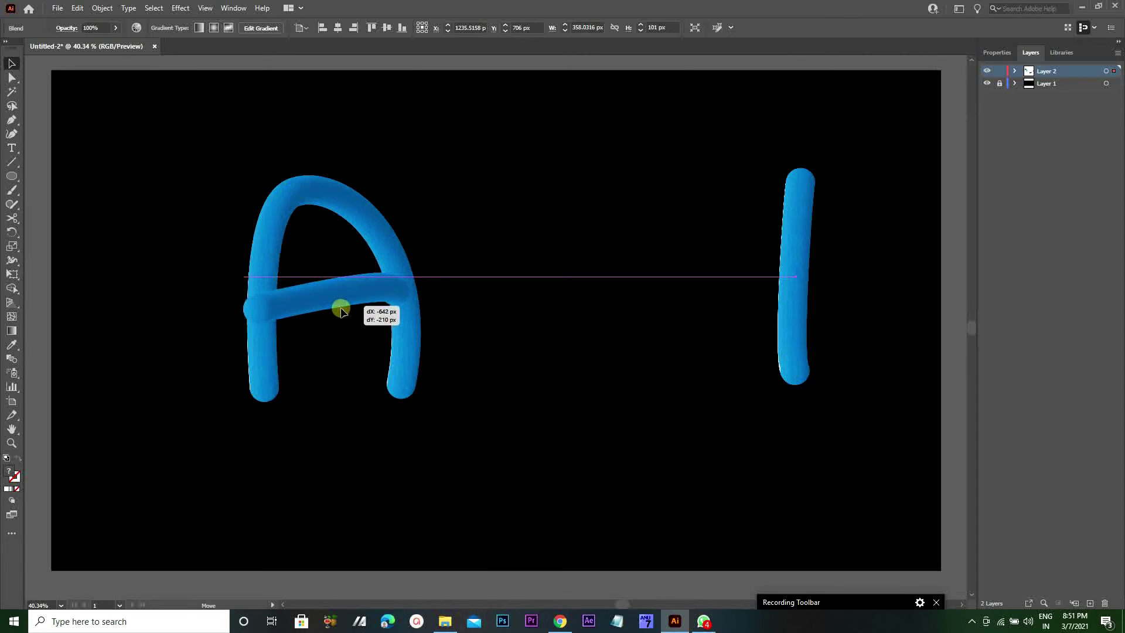
left_click_drag(341, 311, 342, 309)
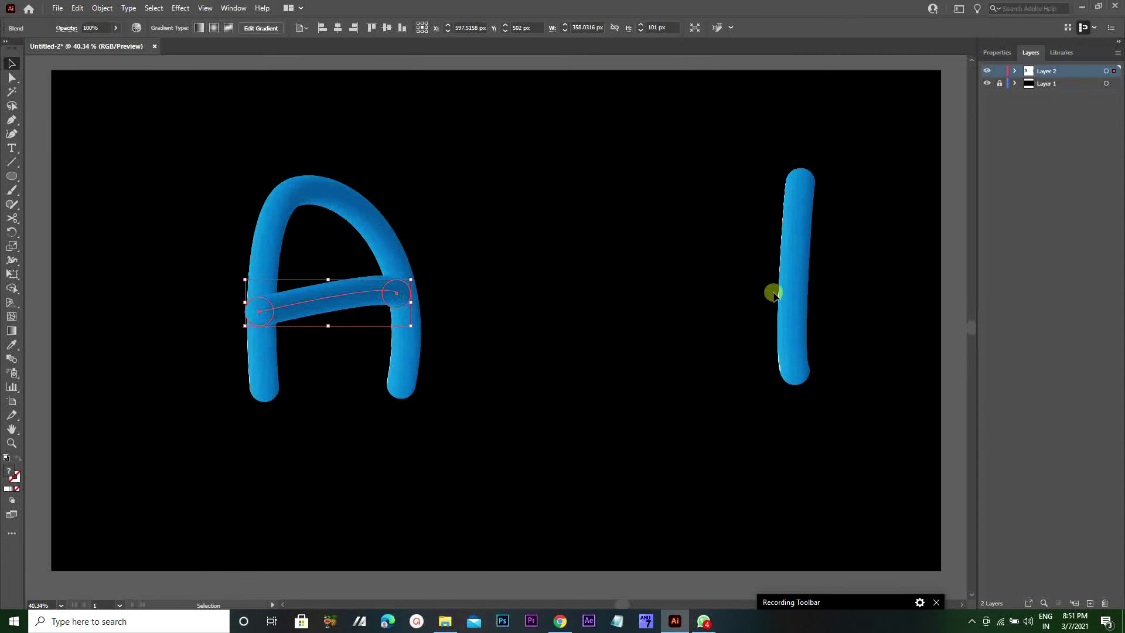
left_click_drag(773, 295, 556, 330)
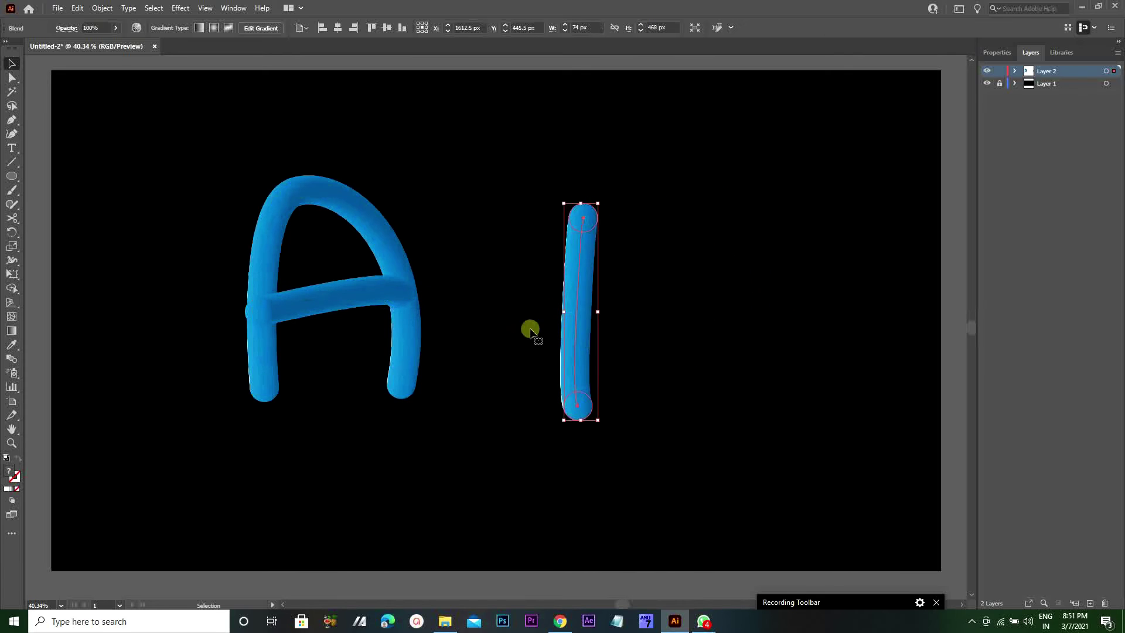
left_click_drag(221, 159, 426, 415)
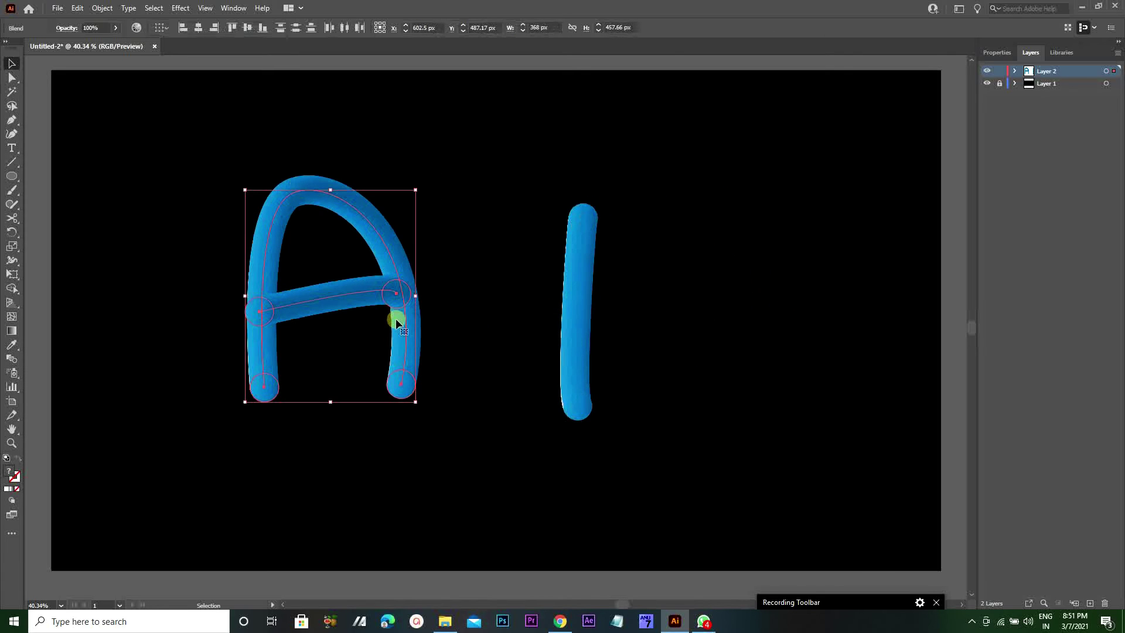
left_click_drag(396, 321, 418, 363)
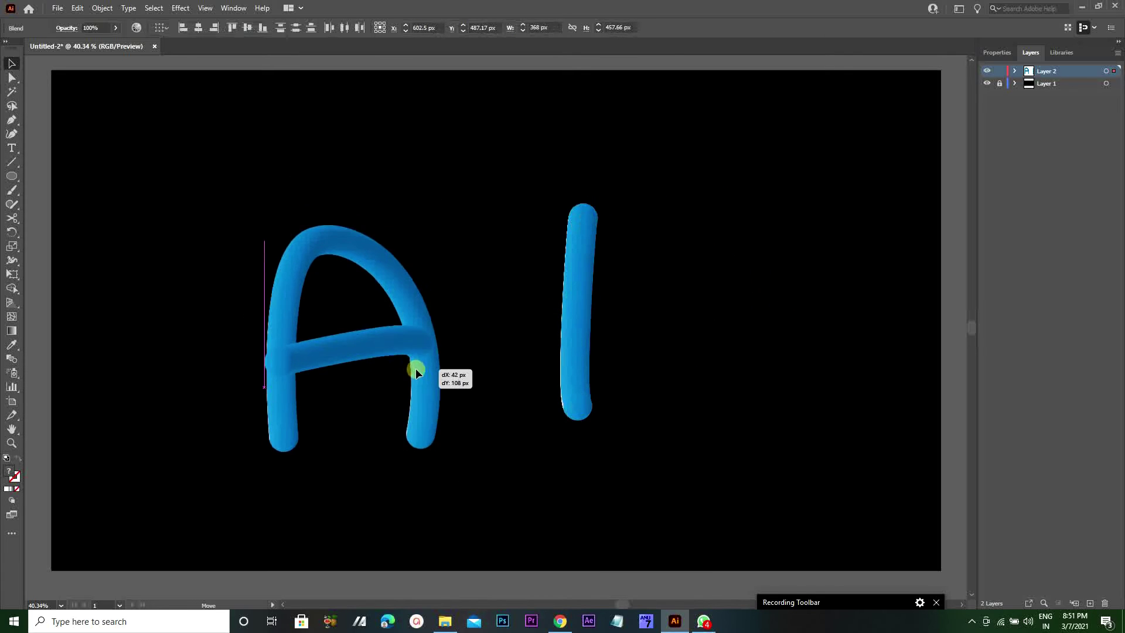
Step: Roughen the A at 25% size and detail 51, then shift the I down-left
left_click(182, 7)
mouse_move(217, 104)
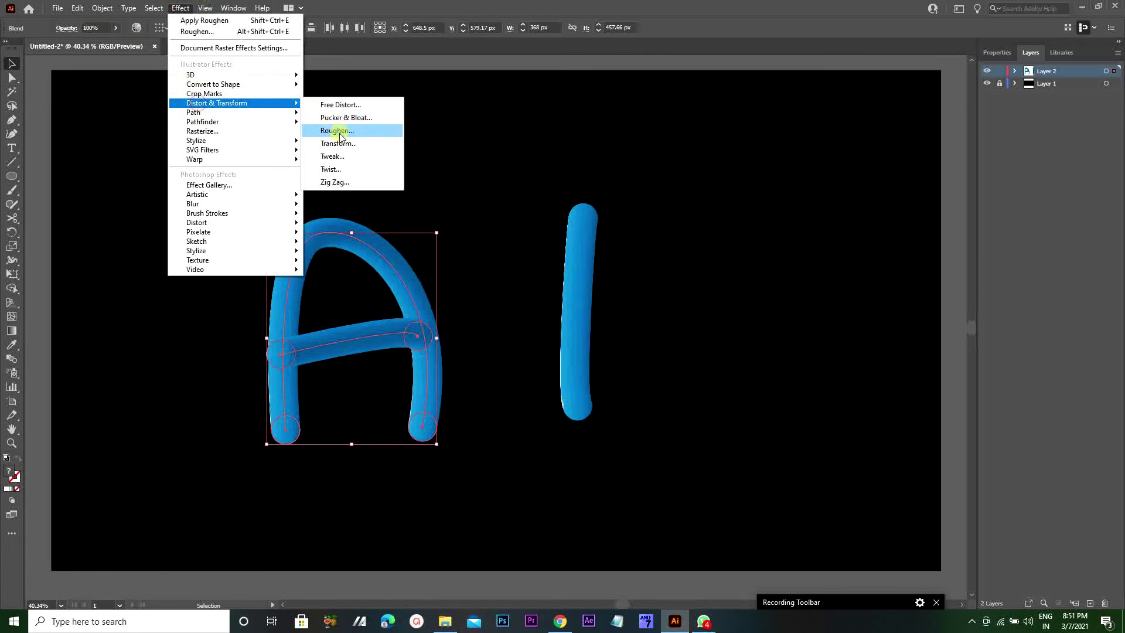
left_click(339, 130)
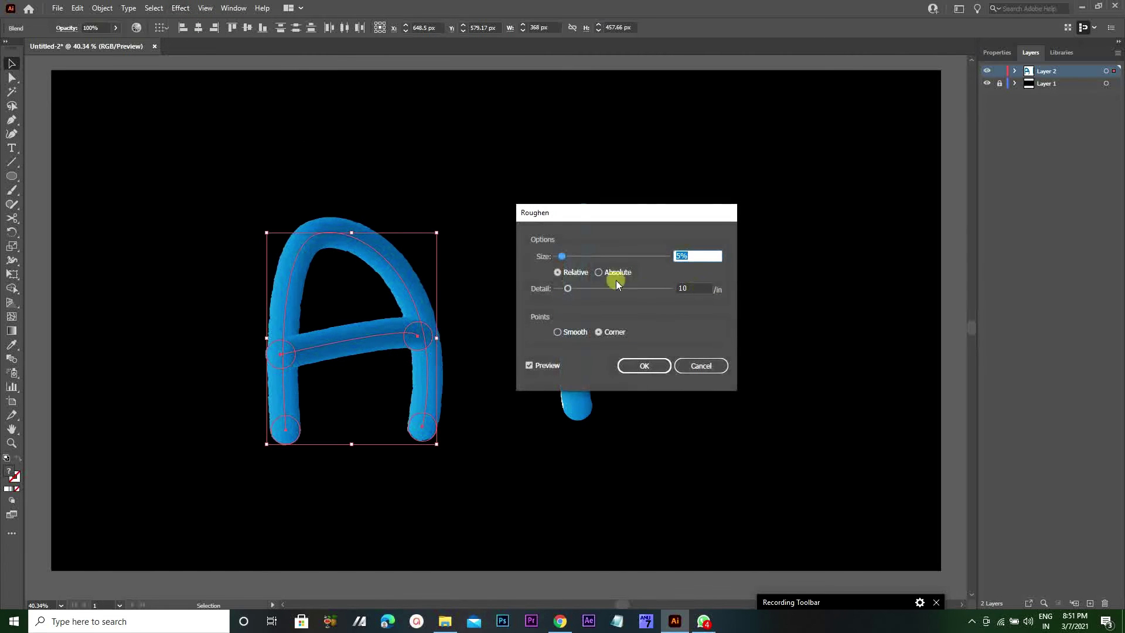
left_click(585, 257)
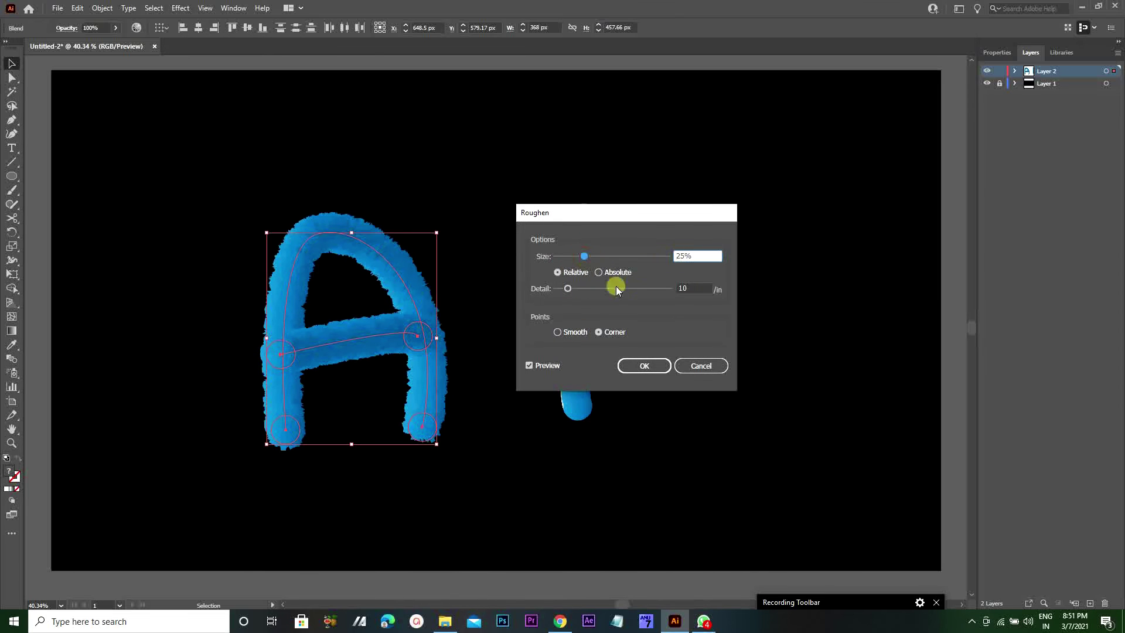
left_click(595, 288)
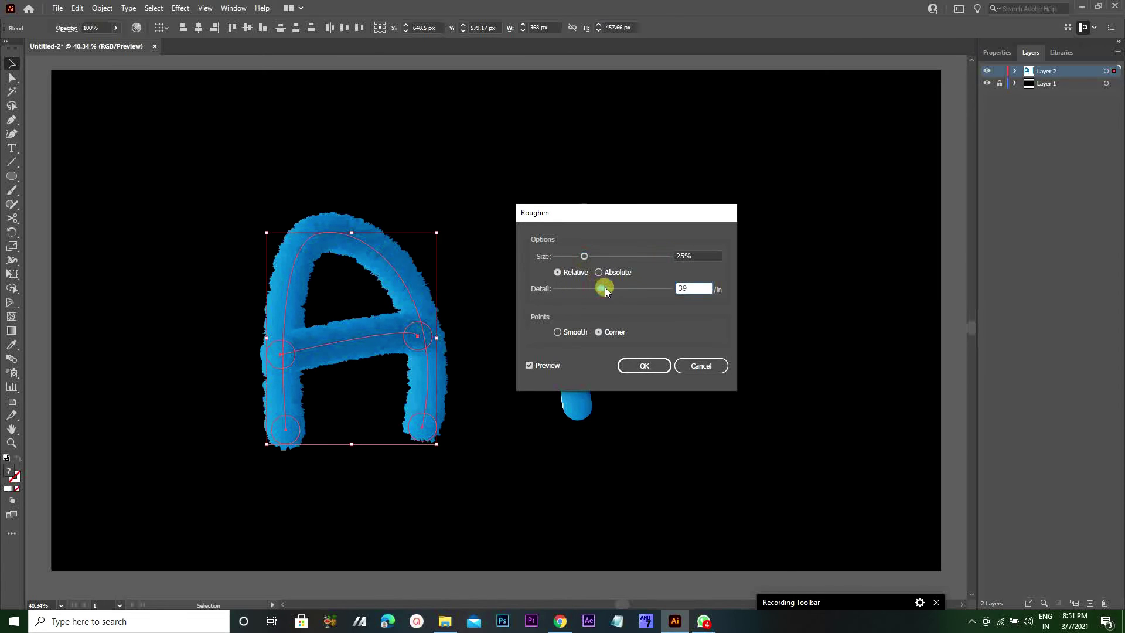
left_click_drag(599, 289, 614, 290)
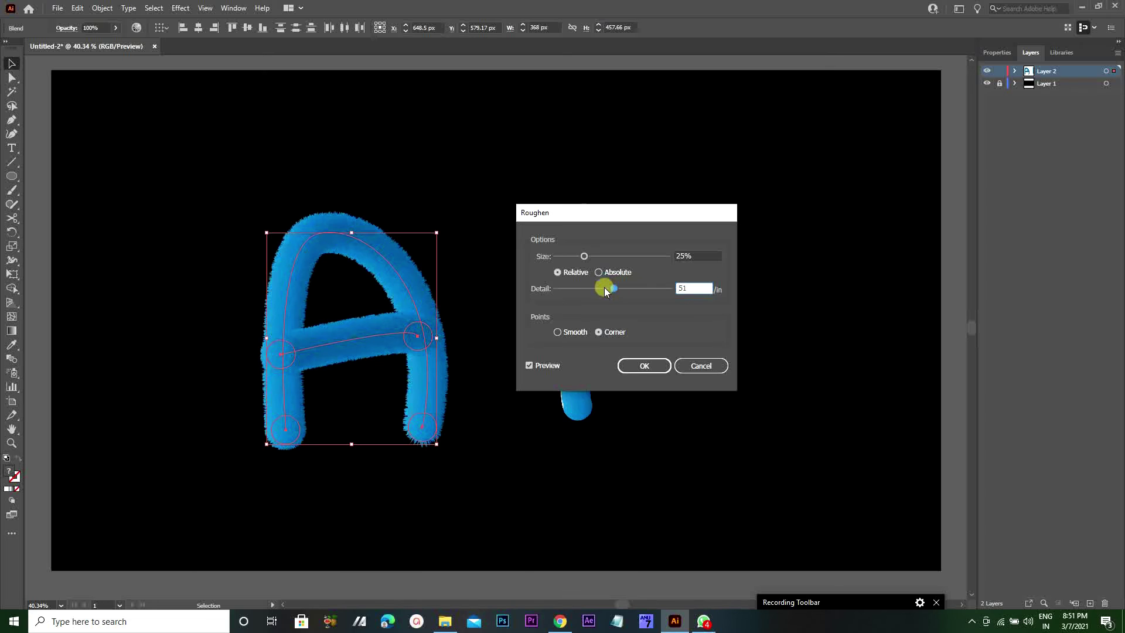
left_click(658, 366)
left_click_drag(581, 299, 553, 328)
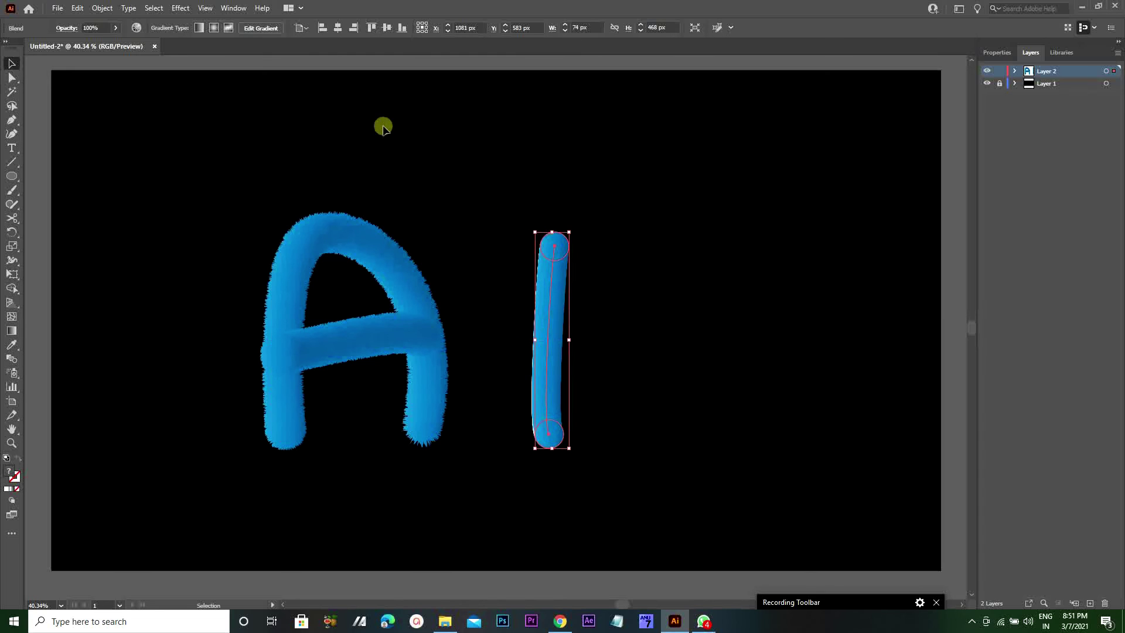
Step: Apply Roughen to the I with 25% size and detail 44, then deselect it
left_click(179, 8)
mouse_move(217, 103)
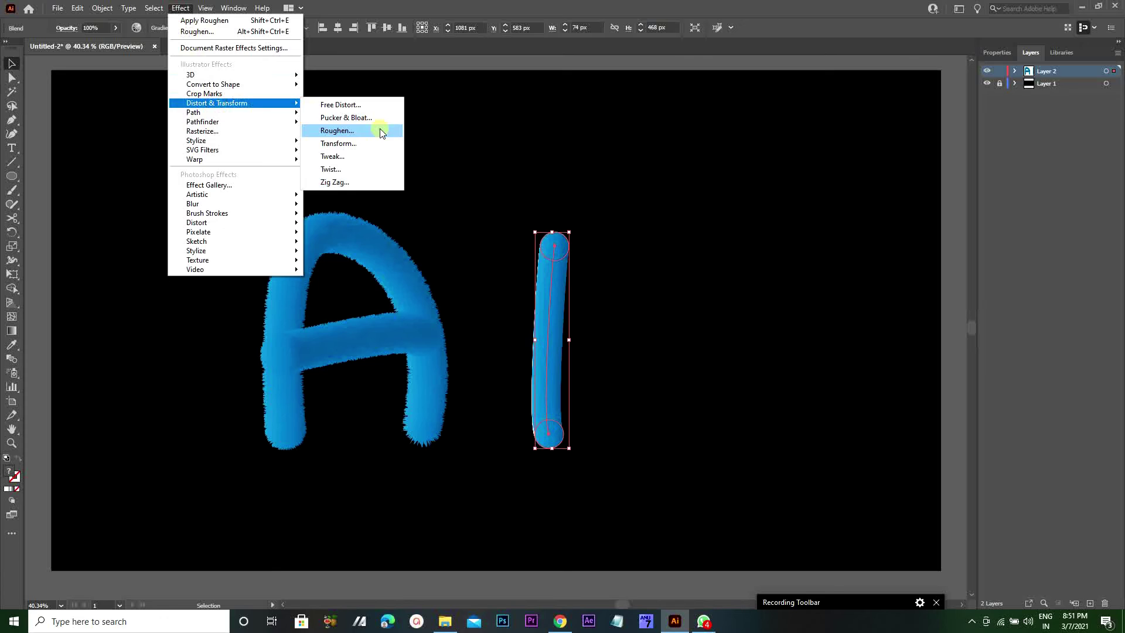
left_click(379, 130)
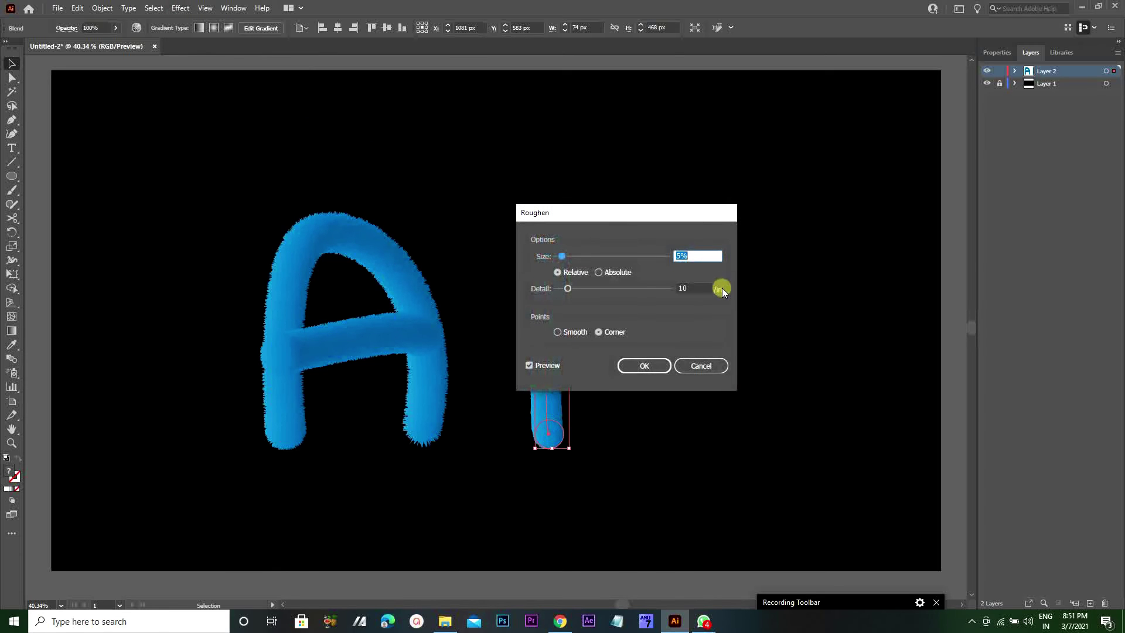
type("25")
key("Tab")
left_click_drag(596, 287, 599, 287)
left_click_drag(618, 214, 728, 234)
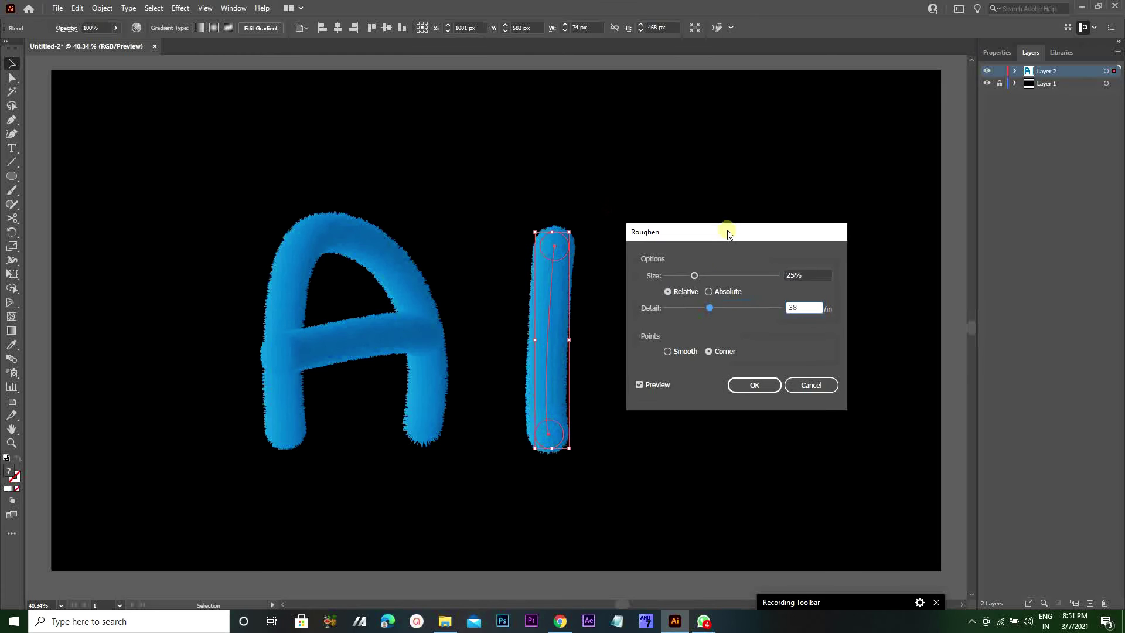
left_click_drag(711, 309, 718, 308)
left_click(756, 385)
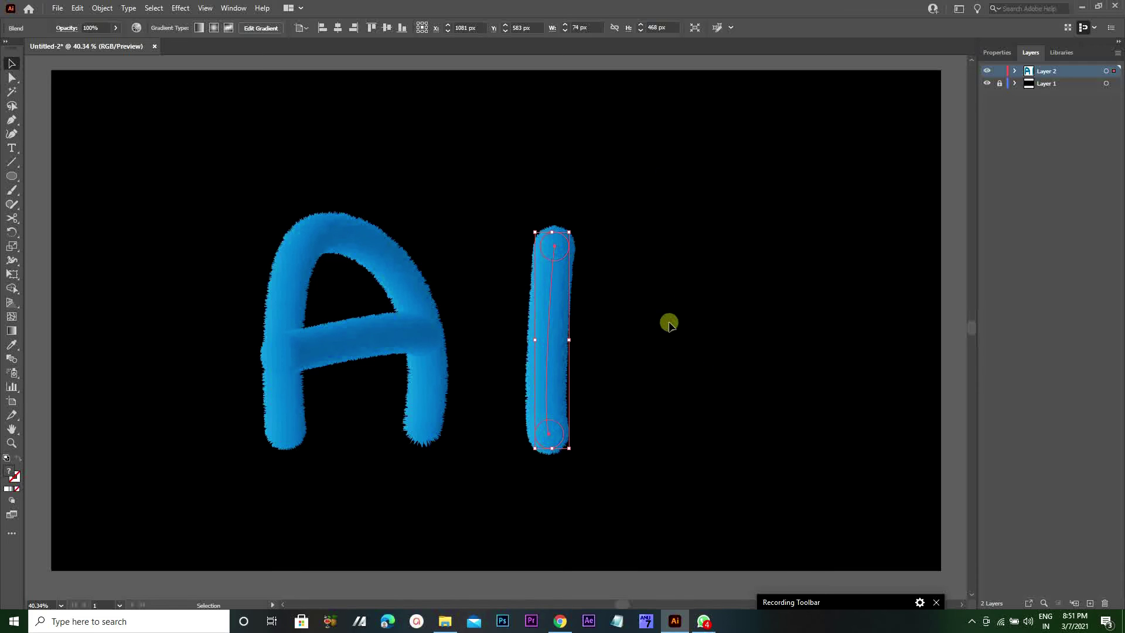
left_click(642, 316)
Step: Enlarge the I to about twice its width and reposition it
left_click_drag(552, 305, 529, 300)
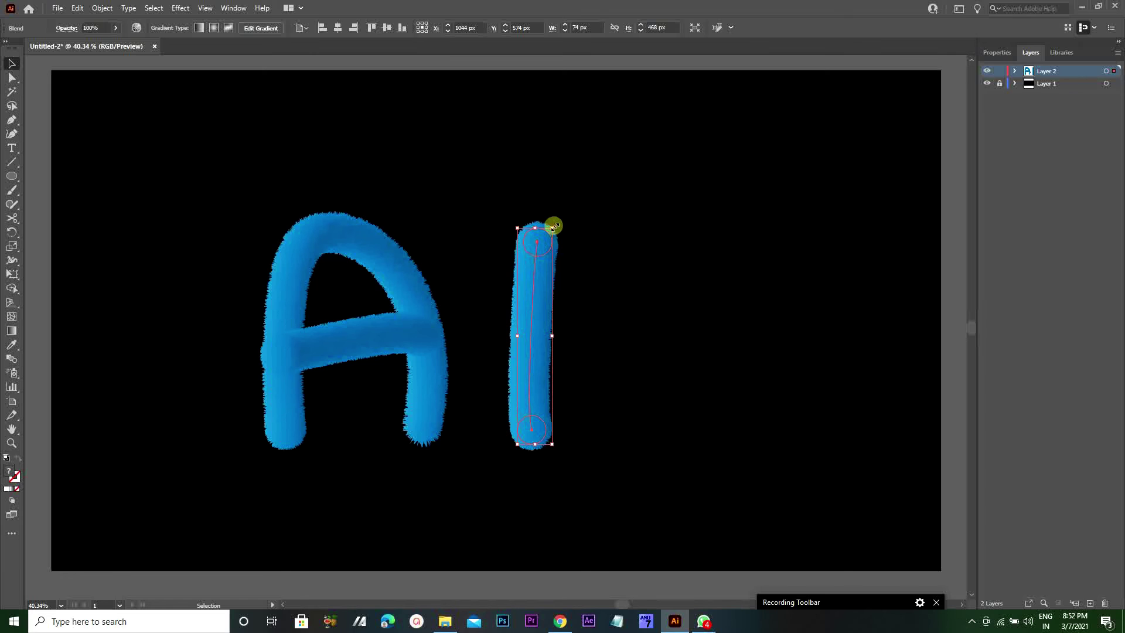
left_click_drag(553, 226, 586, 190)
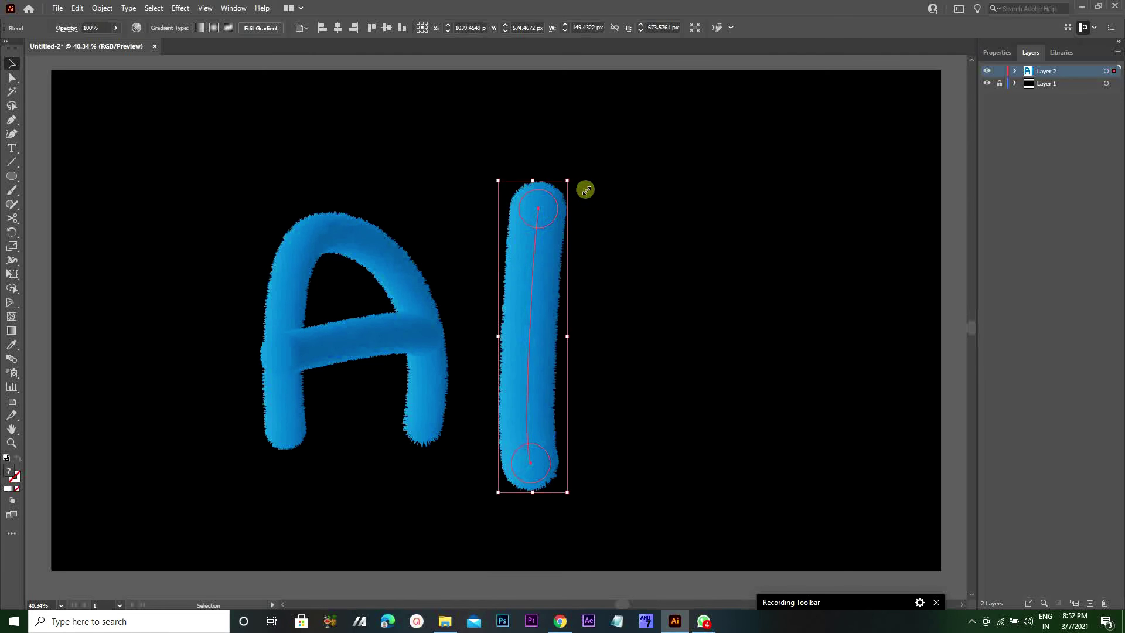
left_click_drag(529, 296, 557, 283)
Step: Scale the A to about 604 by 773 px, then raise and enlarge its crossbar
left_click(427, 296)
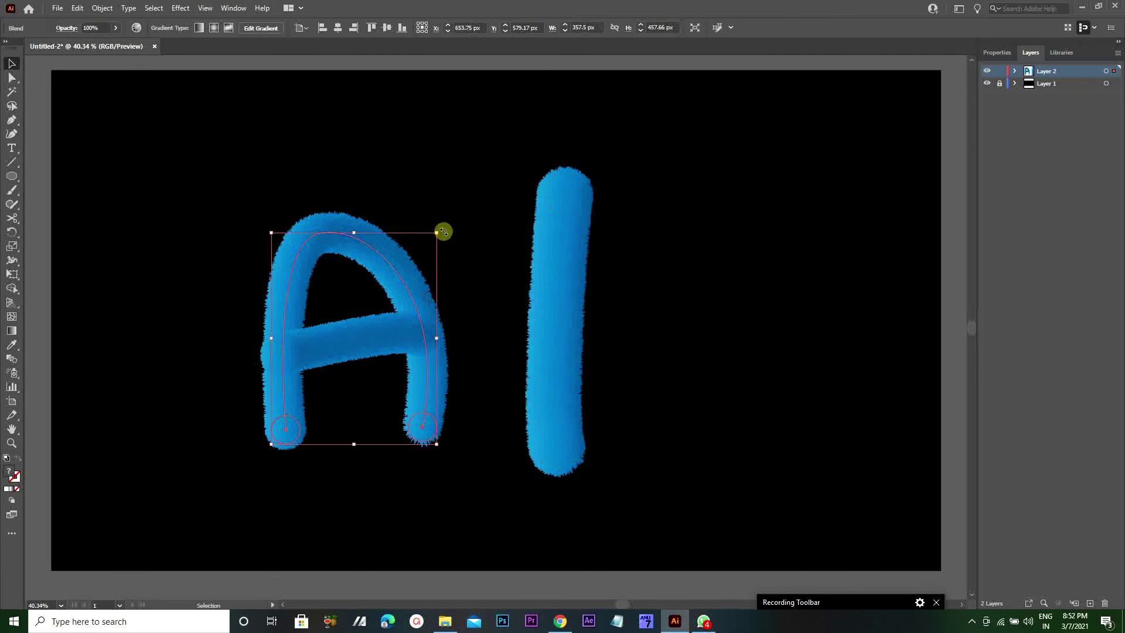
left_click_drag(437, 234, 496, 149)
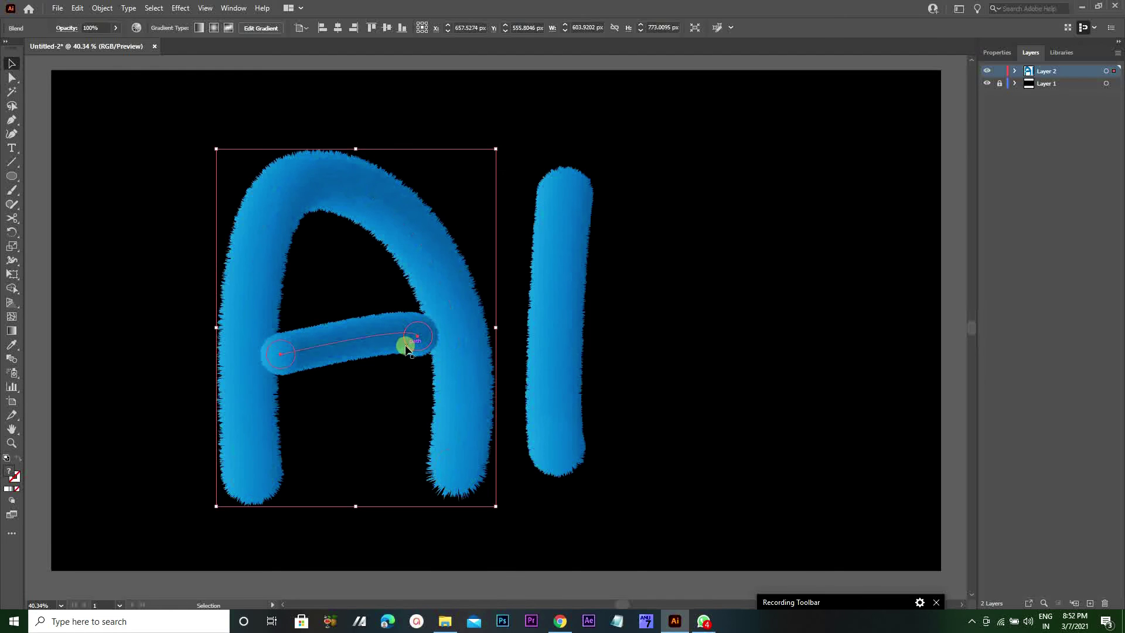
left_click_drag(406, 348, 414, 314)
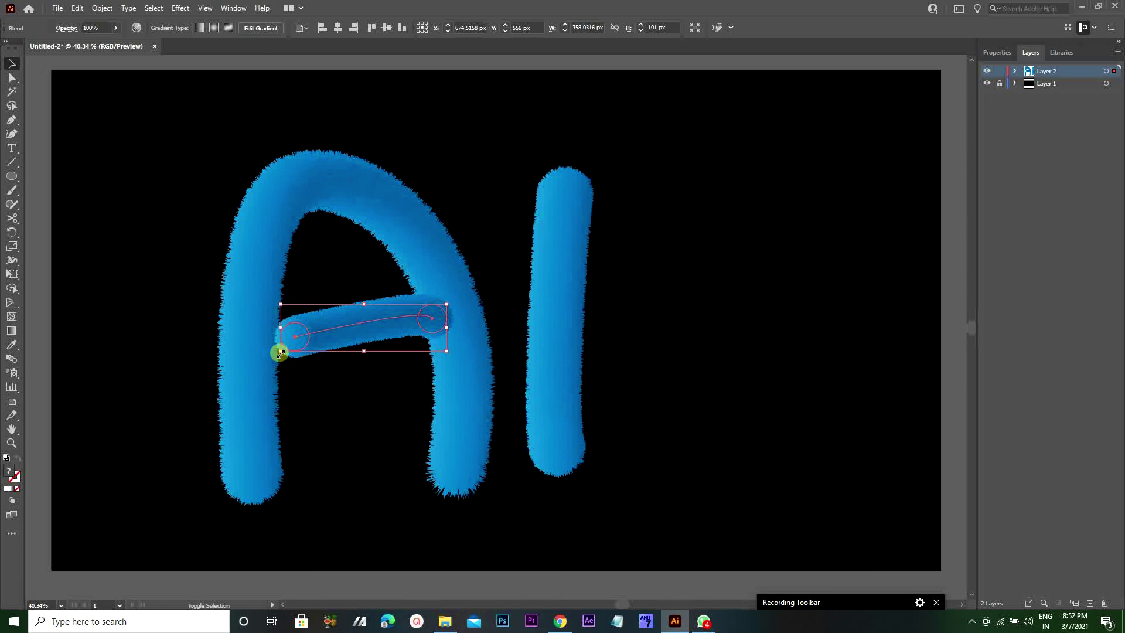
left_click_drag(272, 357, 265, 359)
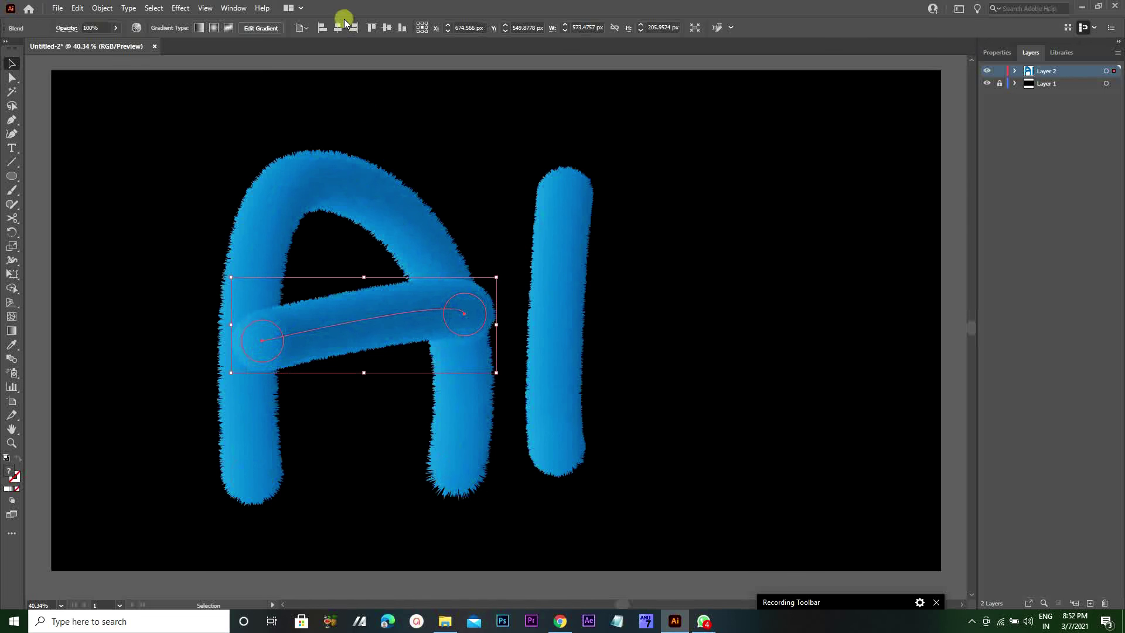
left_click(242, 11)
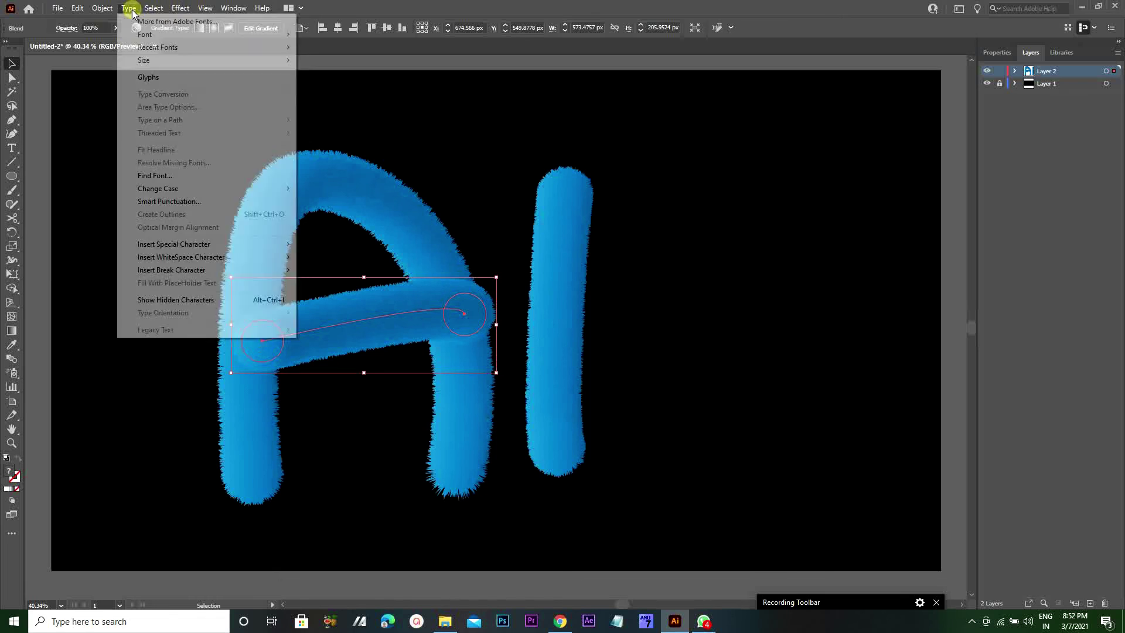
Step: Send the A's crossbar backward twice so it sits behind the leg
left_click(102, 8)
left_click(102, 8)
mouse_move(124, 21)
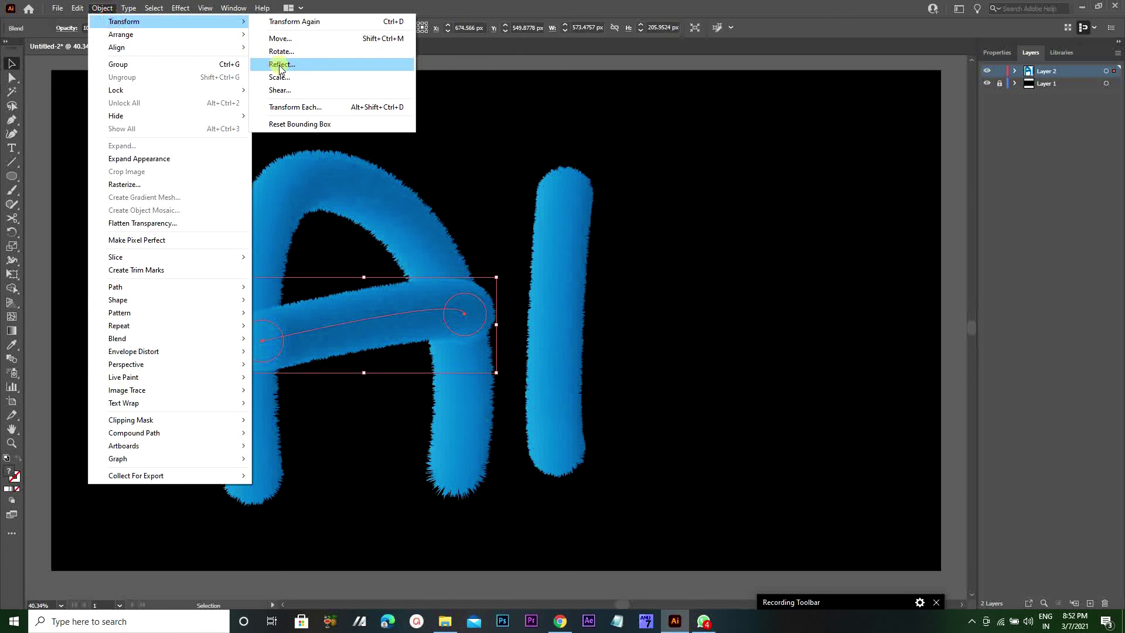
left_click(198, 24)
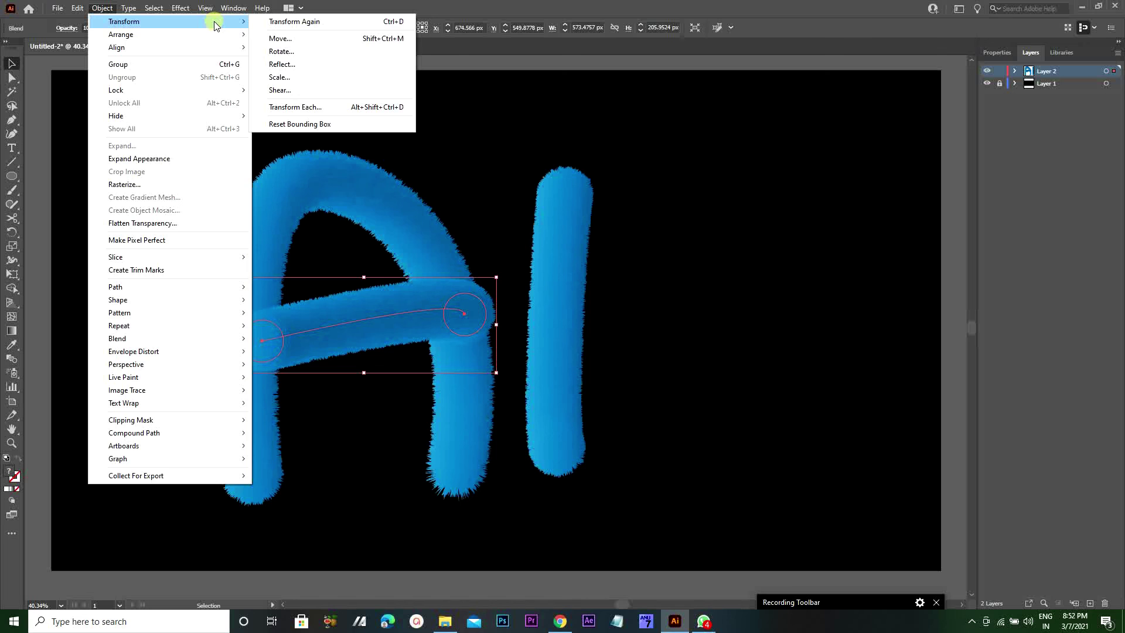
mouse_move(167, 34)
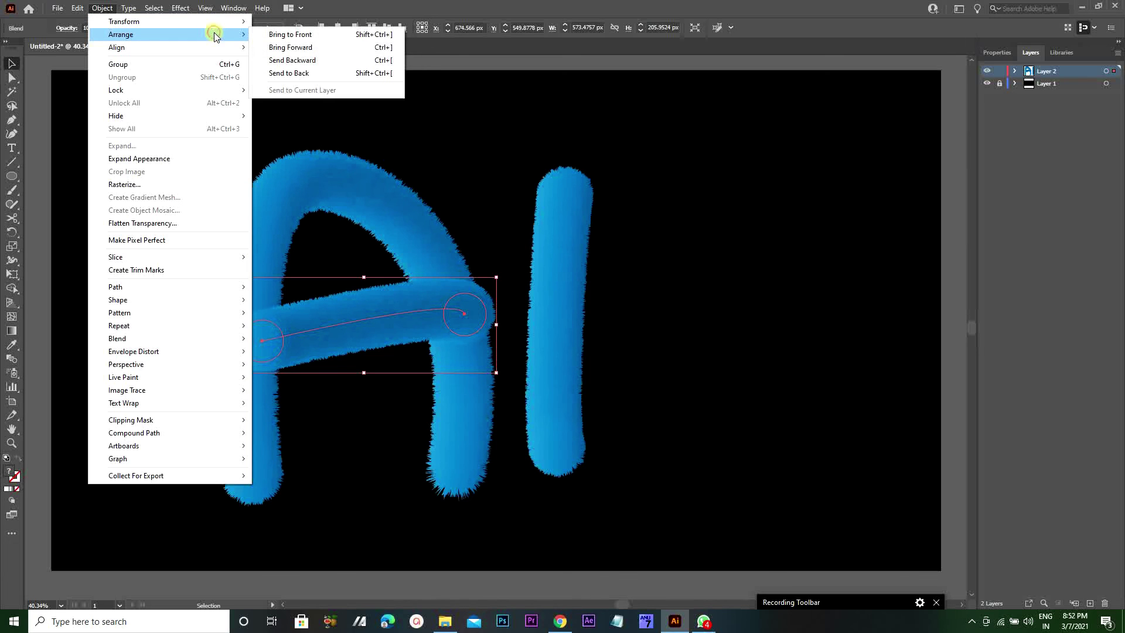
left_click(296, 60)
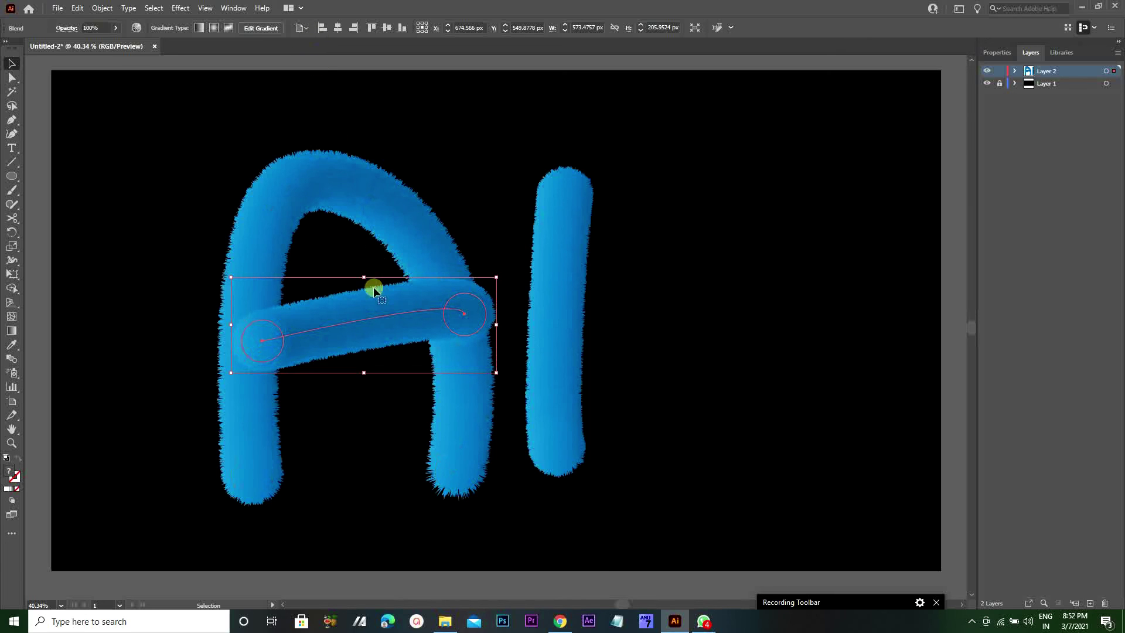
left_click(102, 7)
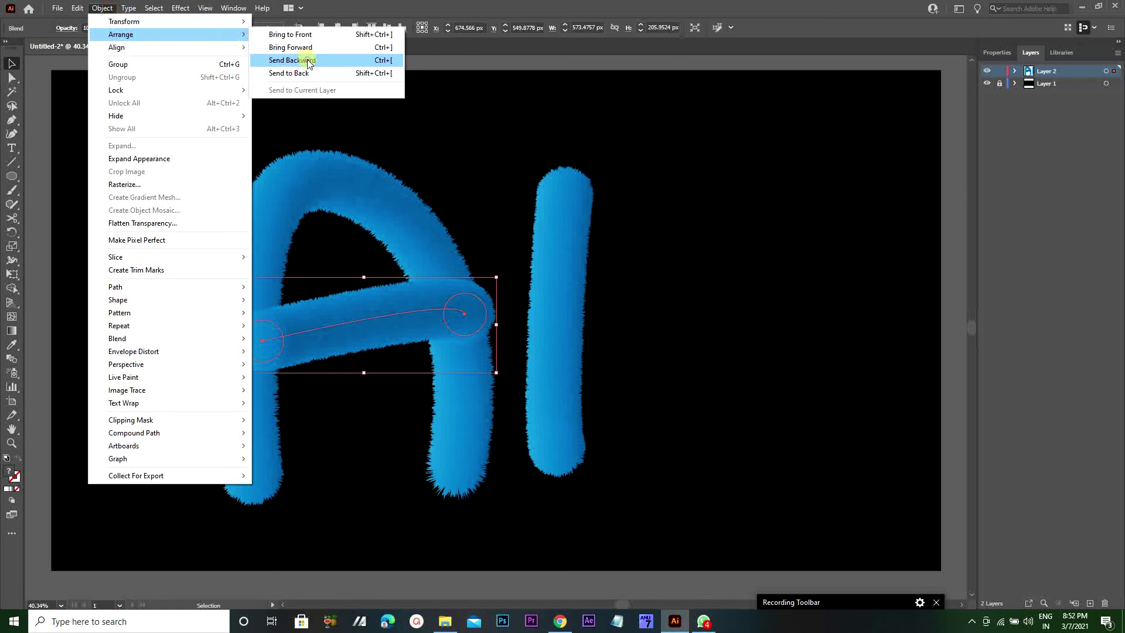
left_click(307, 61)
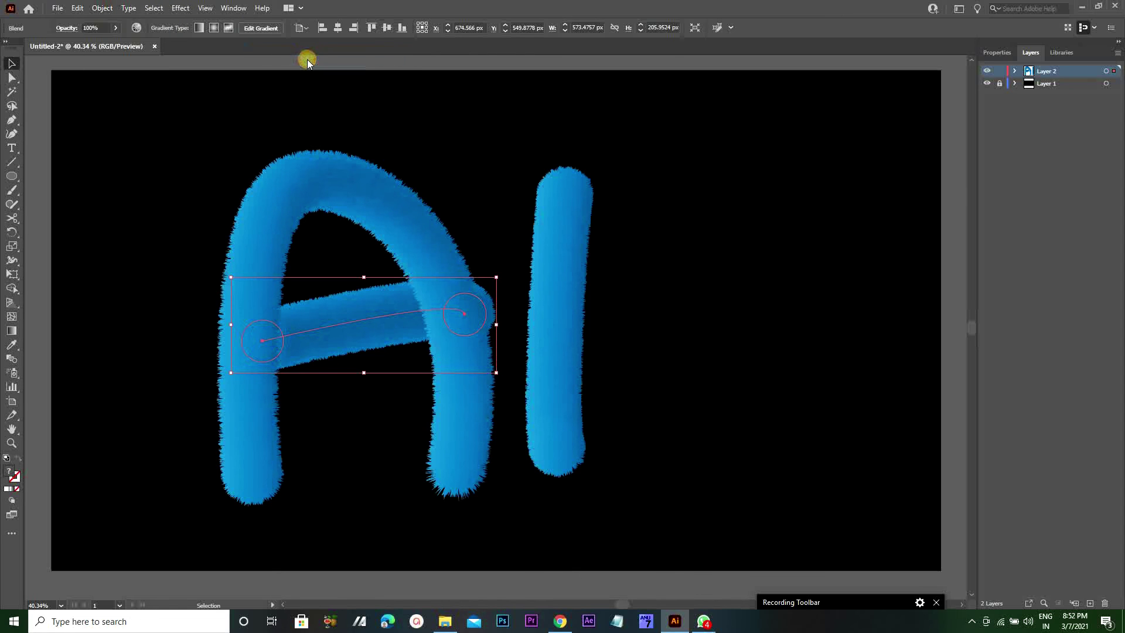
Step: Return to the Selection tool and marquee-select both the A and I blends
left_click(1041, 304)
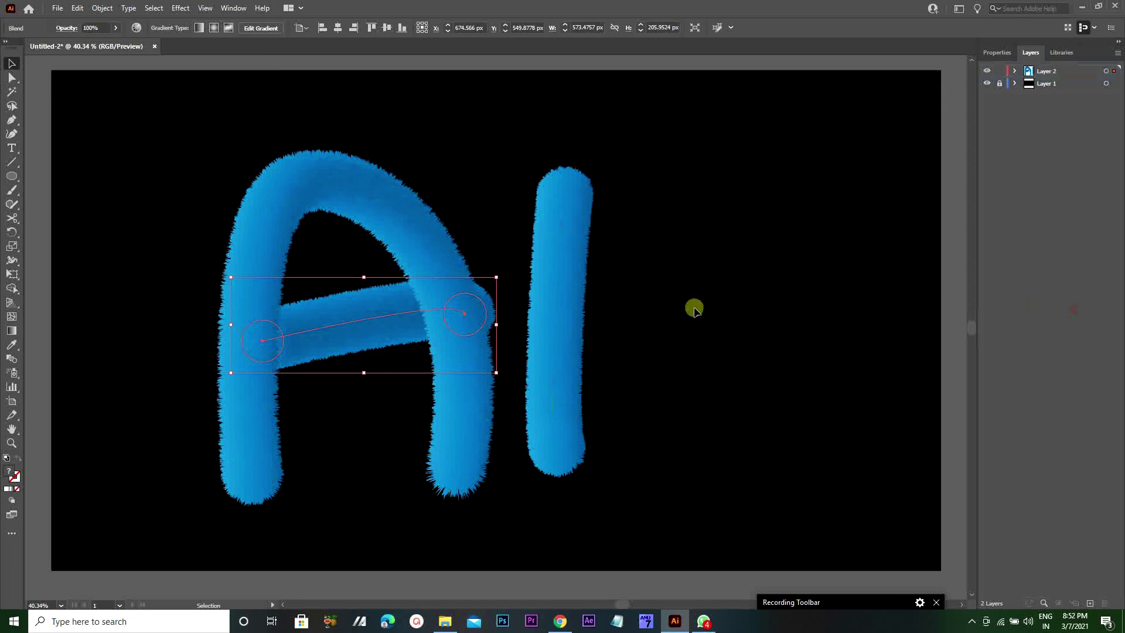
left_click(13, 151)
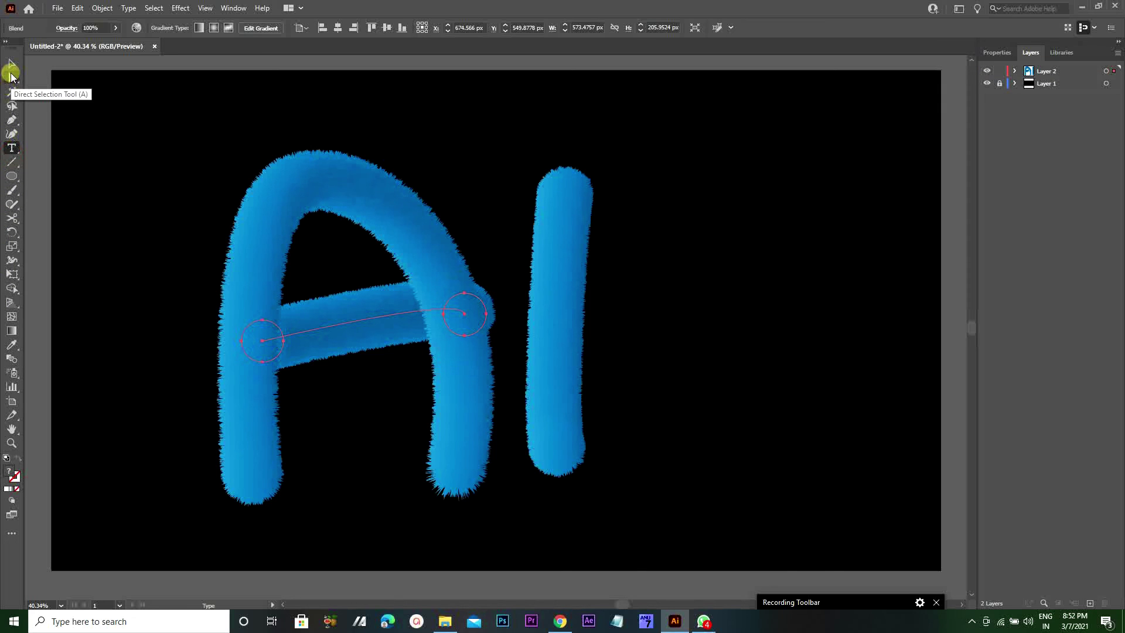
left_click(12, 64)
left_click_drag(171, 142, 709, 476)
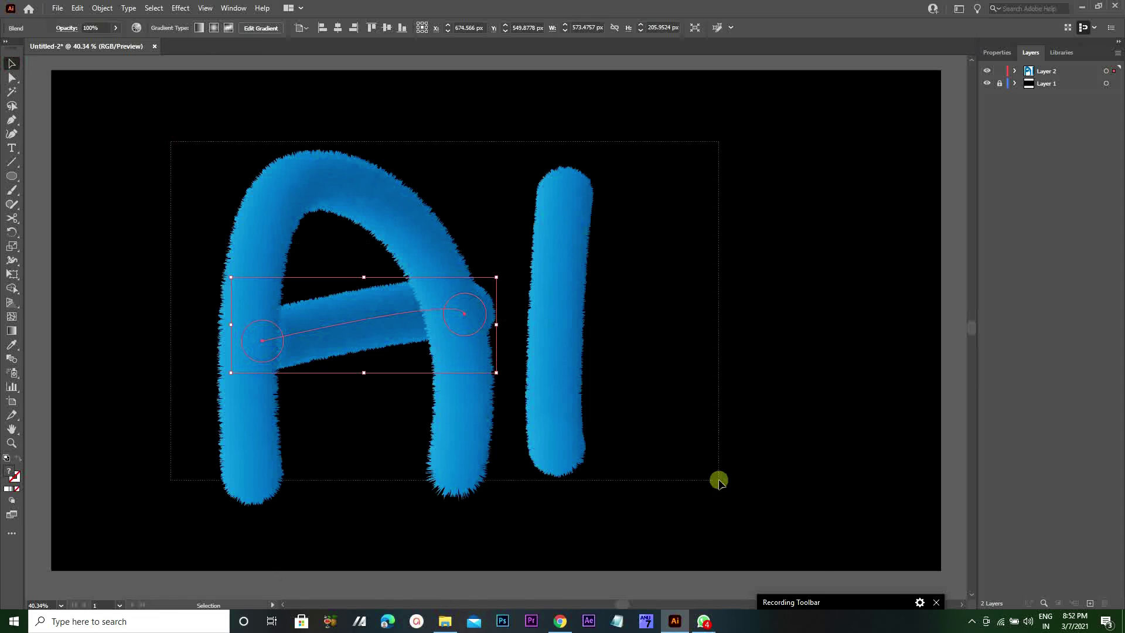